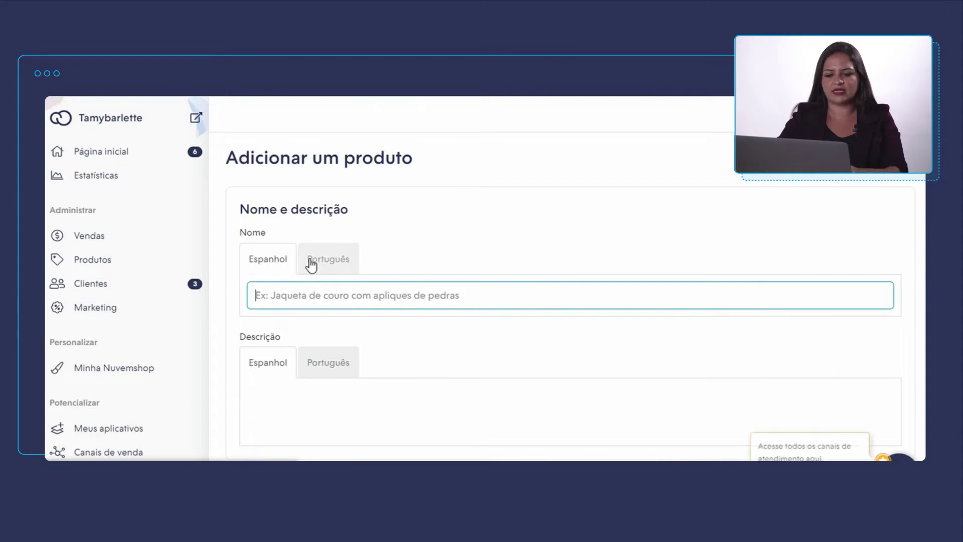
# Enter the Portuguese product name "Produto Testes" and the Portuguese description "Cadastro de produto teste".
pyautogui.write('roduto Testes')
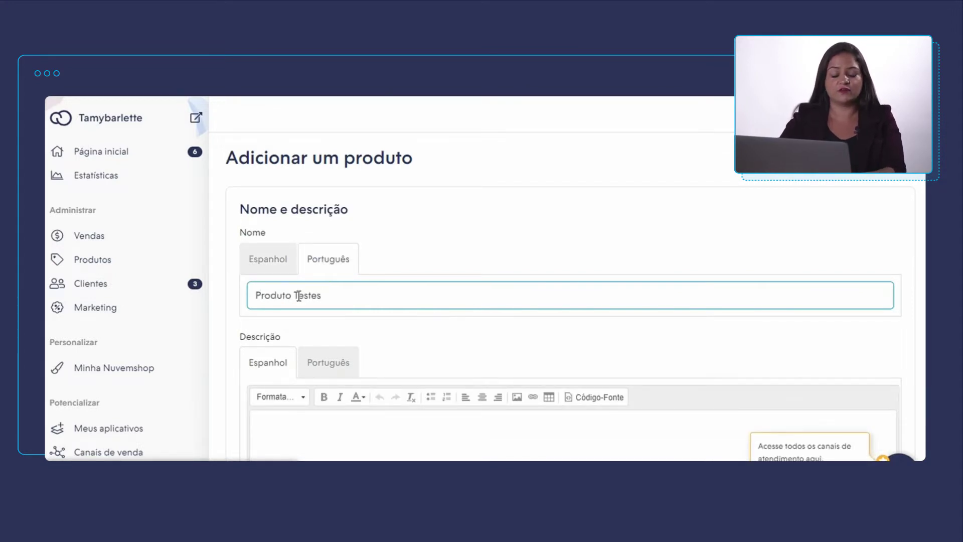
pyautogui.scroll(-1, 309, 378)
pyautogui.click(309, 378)
pyautogui.write('Cadastro de produto')
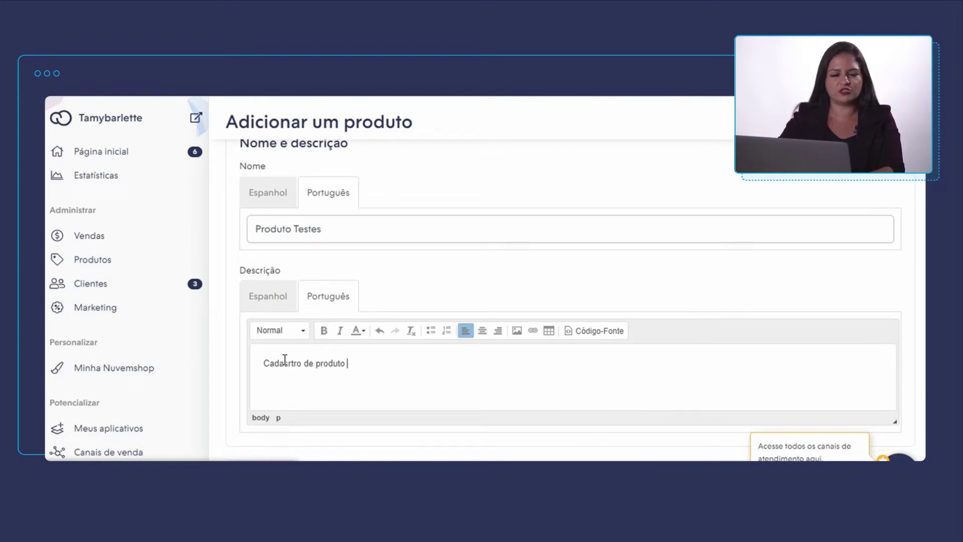
pyautogui.write(' teste')
# Add a photo in the product's first photo slot and set the original price to R$ 100,00.
pyautogui.scroll(-5, 456, 351)
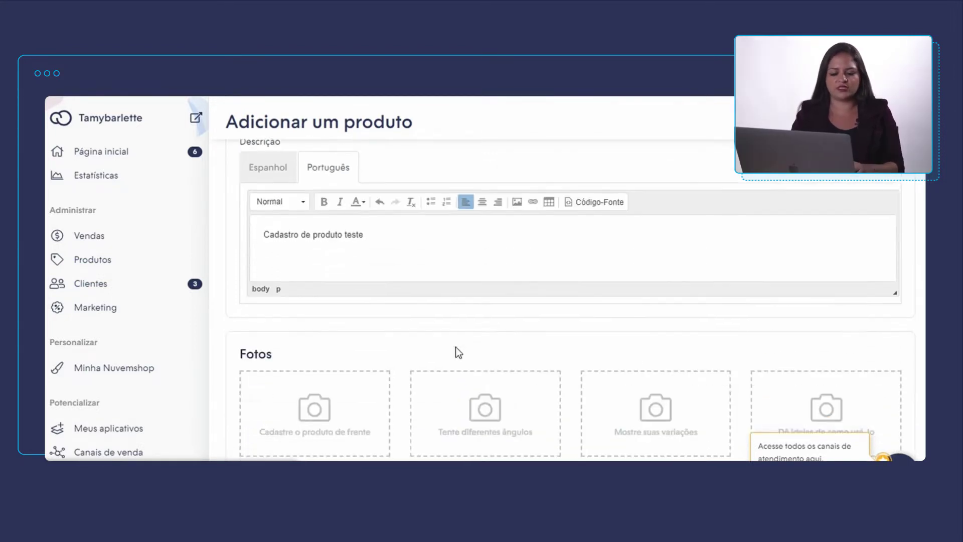
pyautogui.click(295, 335)
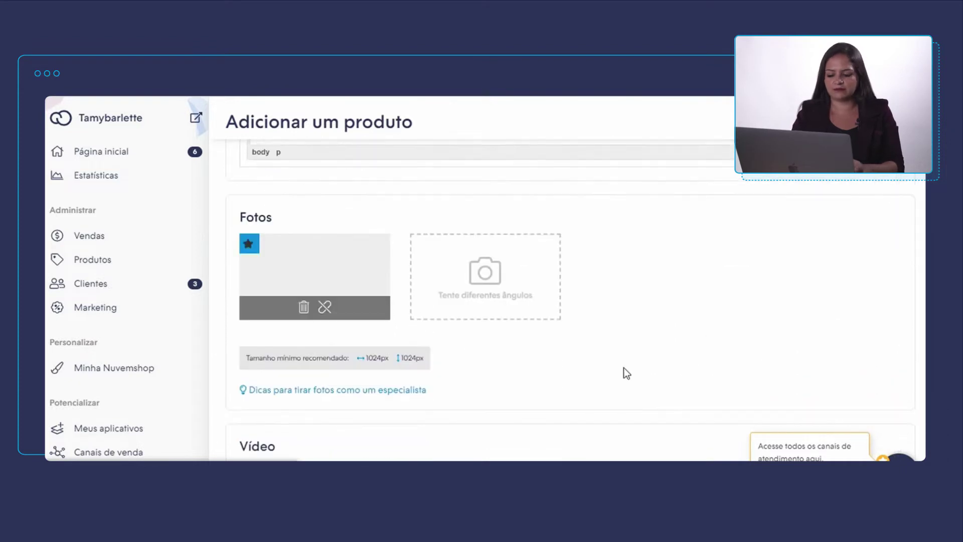
pyautogui.scroll(-4, 623, 372)
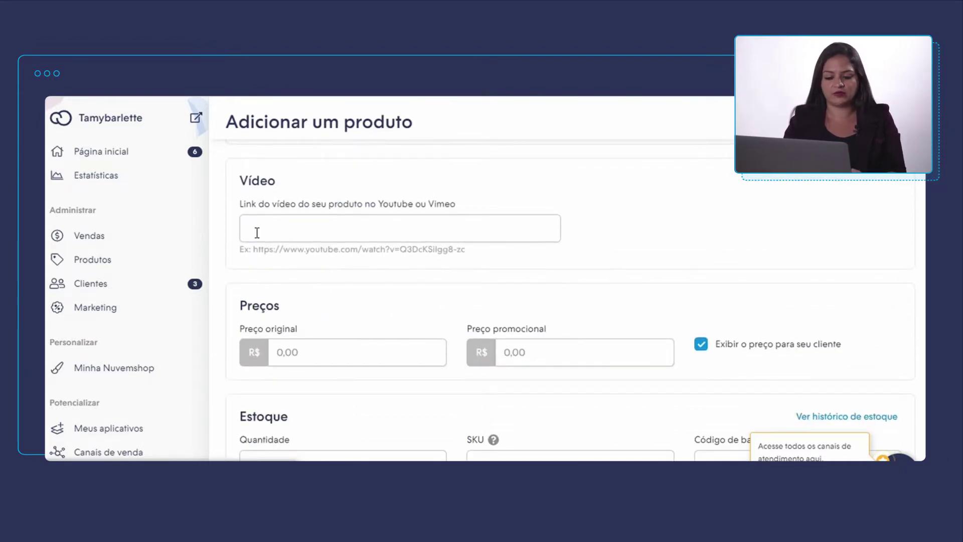
pyautogui.click(314, 352)
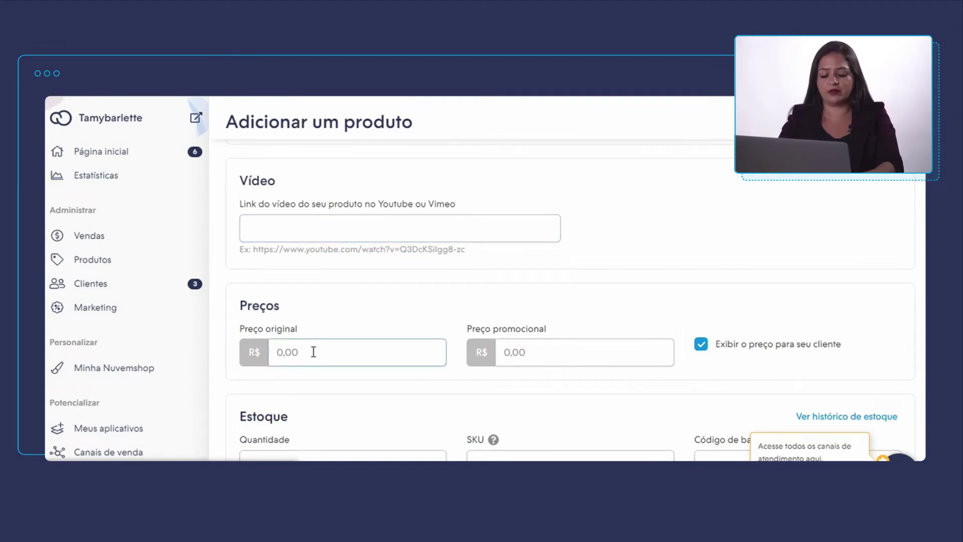
pyautogui.write('100,00')
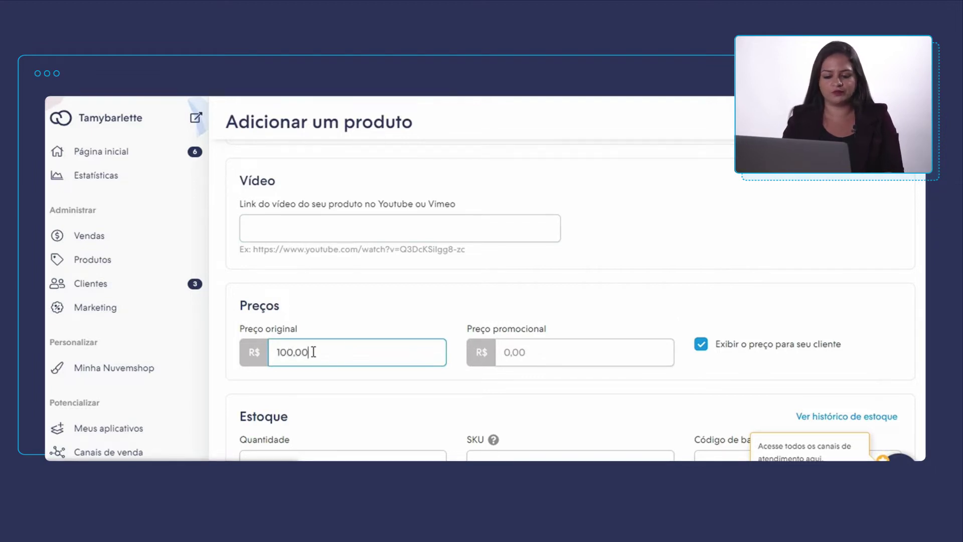
pyautogui.scroll(-3, 351, 346)
pyautogui.click(393, 336)
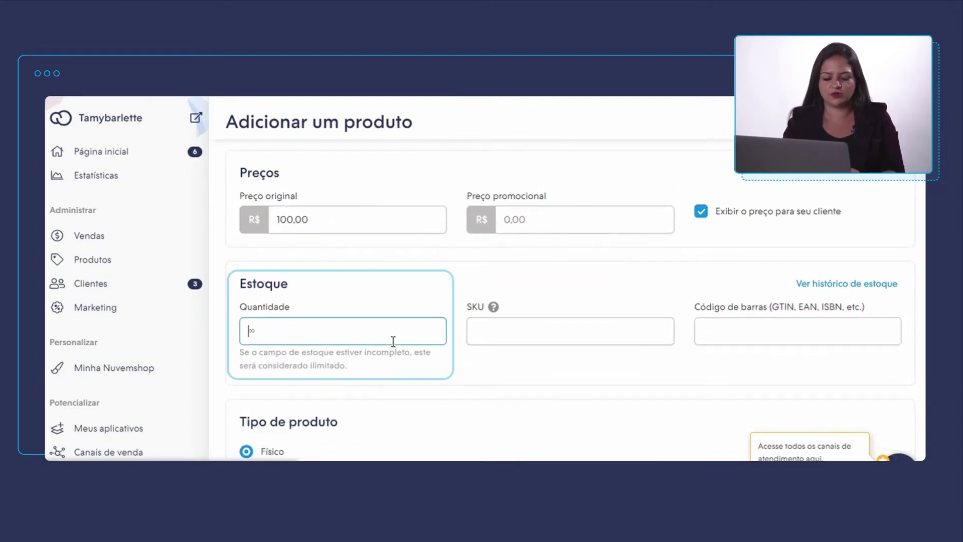
pyautogui.click(520, 341)
pyautogui.write('1222355')
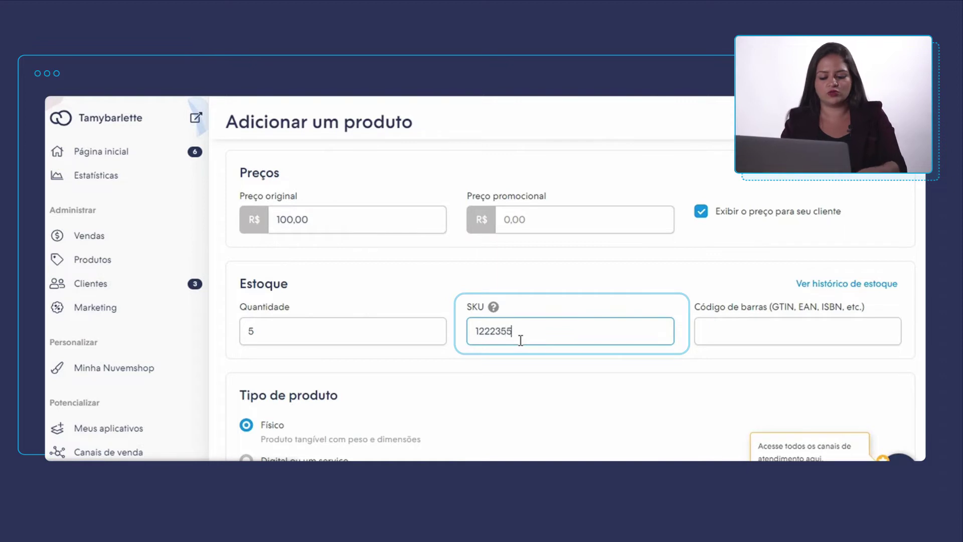
pyautogui.click(706, 327)
pyautogui.write('0000011452223')
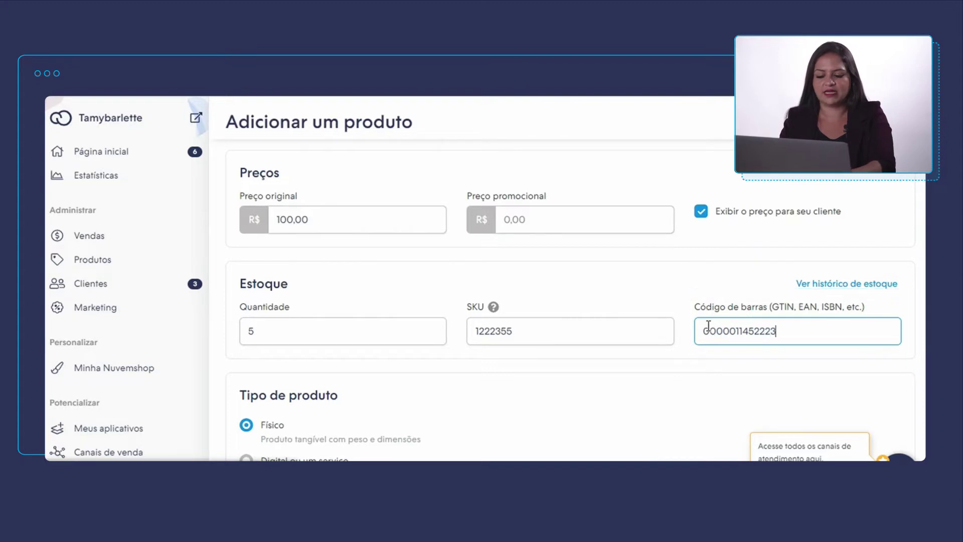
# Set the physical product's weight to 0,120 kg.
pyautogui.scroll(-3, 440, 312)
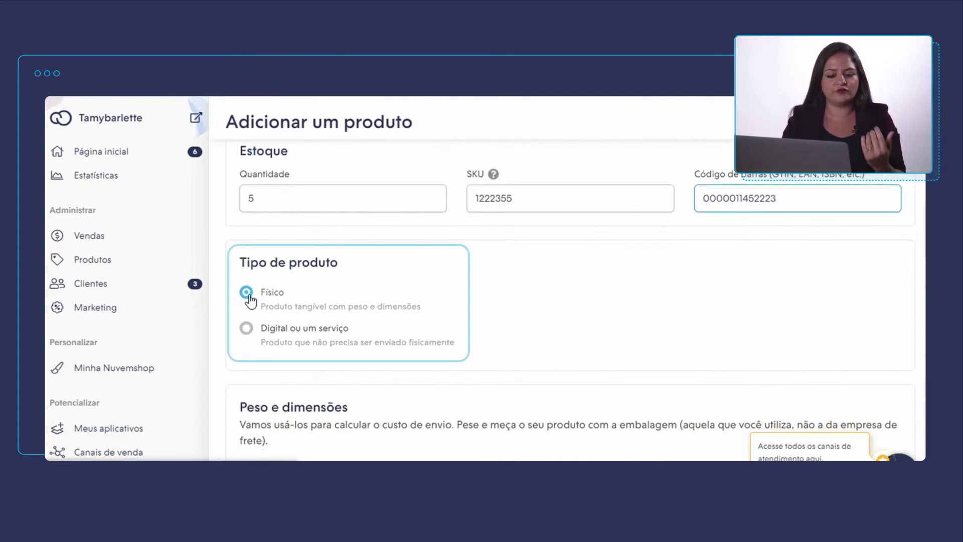
pyautogui.scroll(-1, 458, 387)
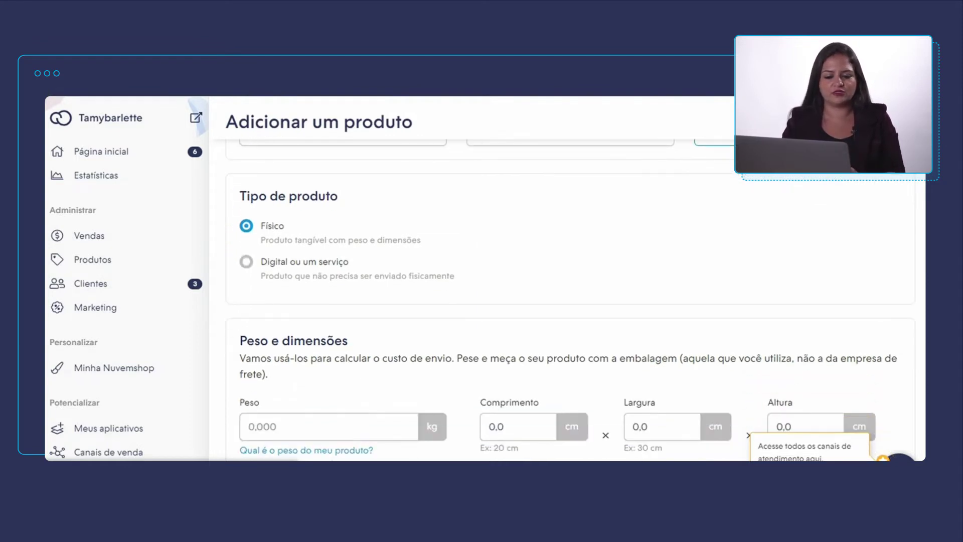
pyautogui.click(290, 425)
pyautogui.scroll(-3, 280, 361)
pyautogui.click(256, 292)
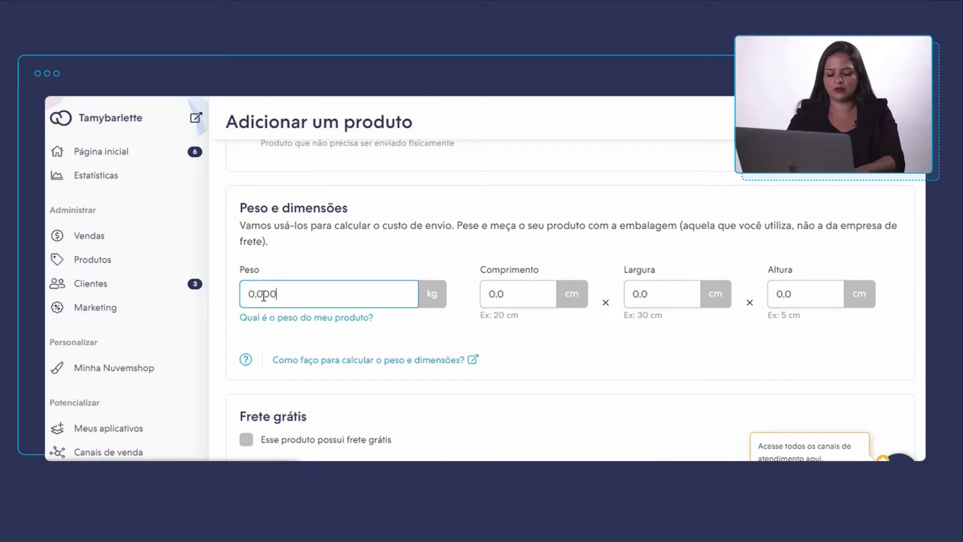
pyautogui.write('120')
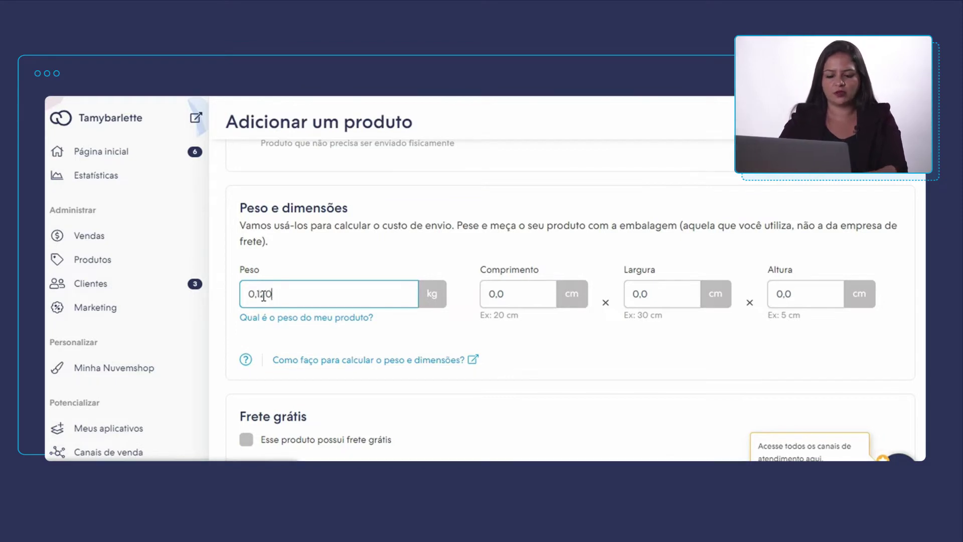
# Set the package dimensions to 10 cm length, 50 cm width and 50 cm height.
pyautogui.click(512, 297)
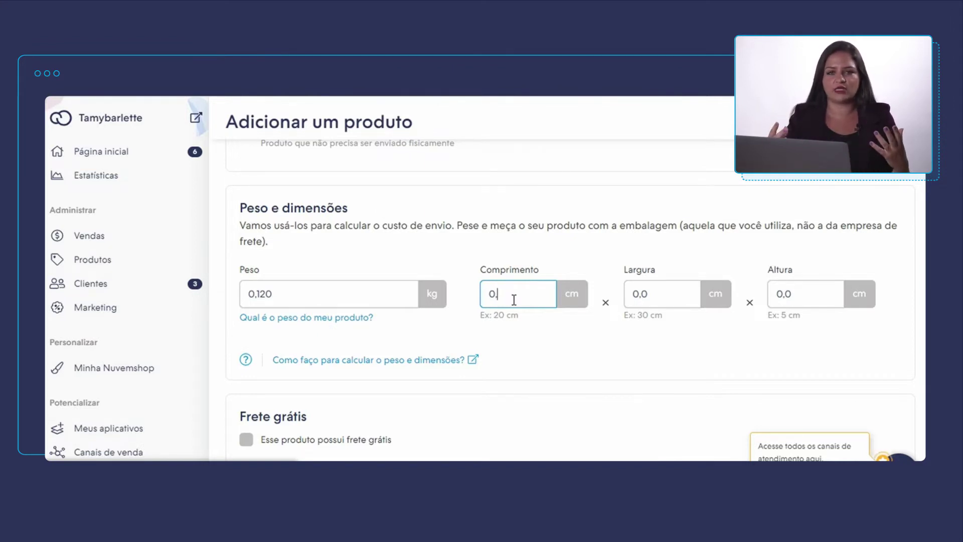
pyautogui.press('BackSpace')
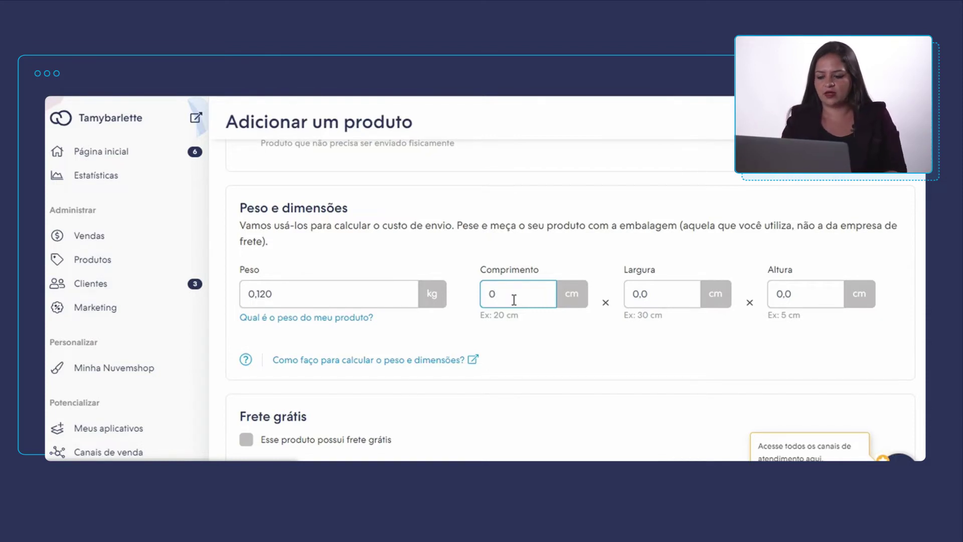
pyautogui.write('0')
pyautogui.click(648, 300)
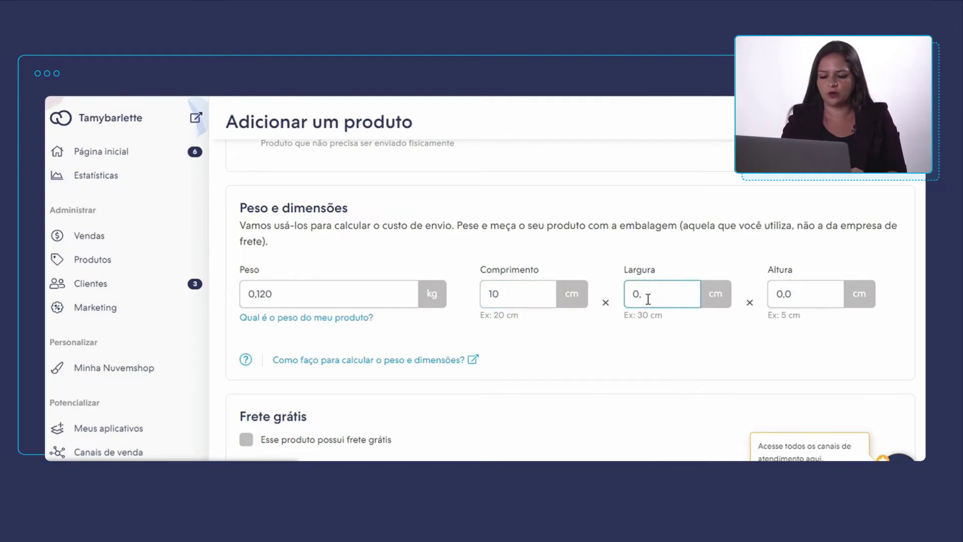
pyautogui.write('50')
pyautogui.doubleClick(787, 296)
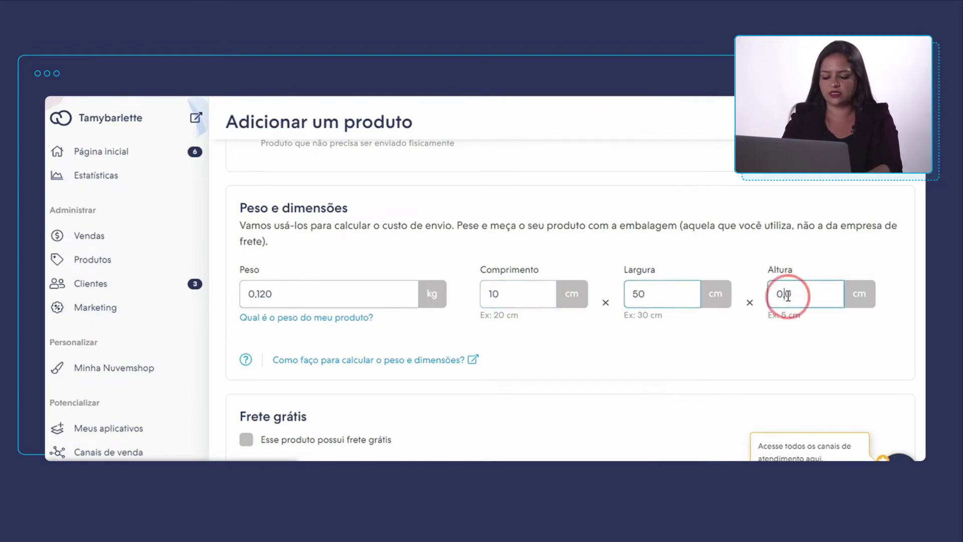
pyautogui.write('50')
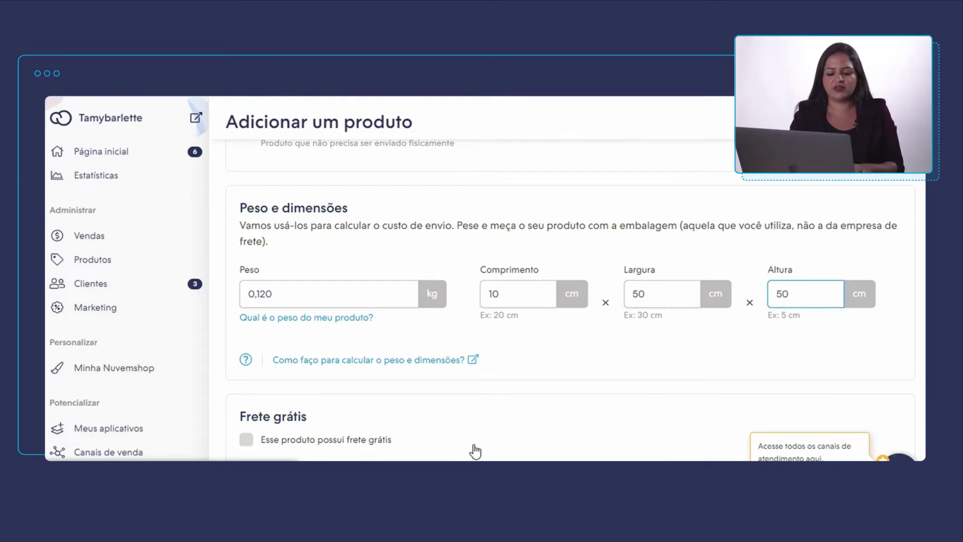
# Review the free shipping option and the MPN, age range and gender fields for Instagram and Google Shopping.
pyautogui.scroll(-3, 426, 426)
pyautogui.click(246, 307)
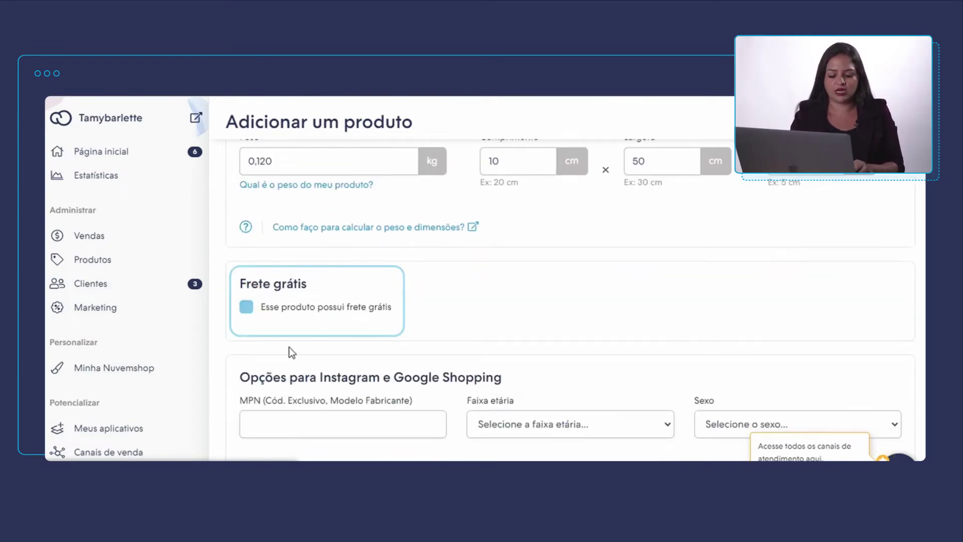
pyautogui.scroll(-3, 347, 375)
pyautogui.click(295, 288)
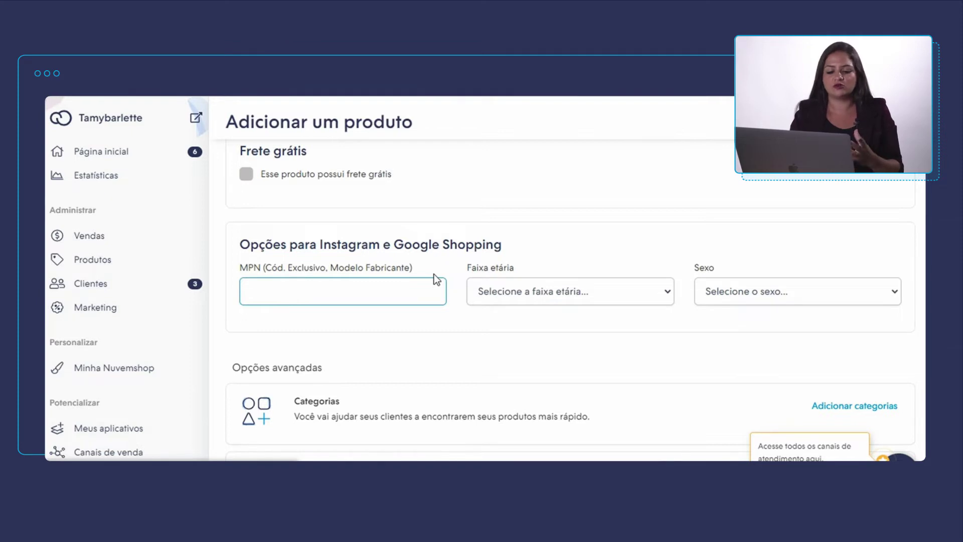
pyautogui.click(585, 300)
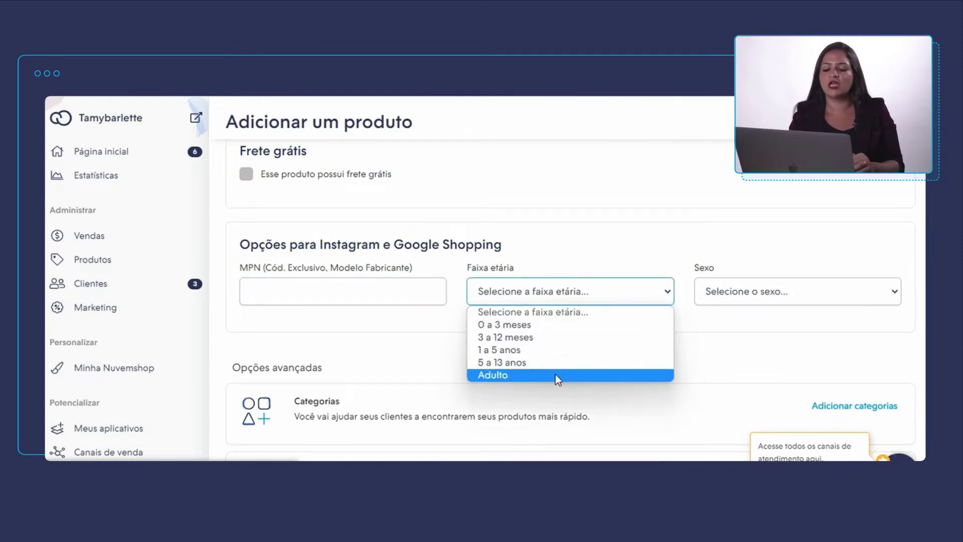
pyautogui.click(718, 279)
pyautogui.click(721, 297)
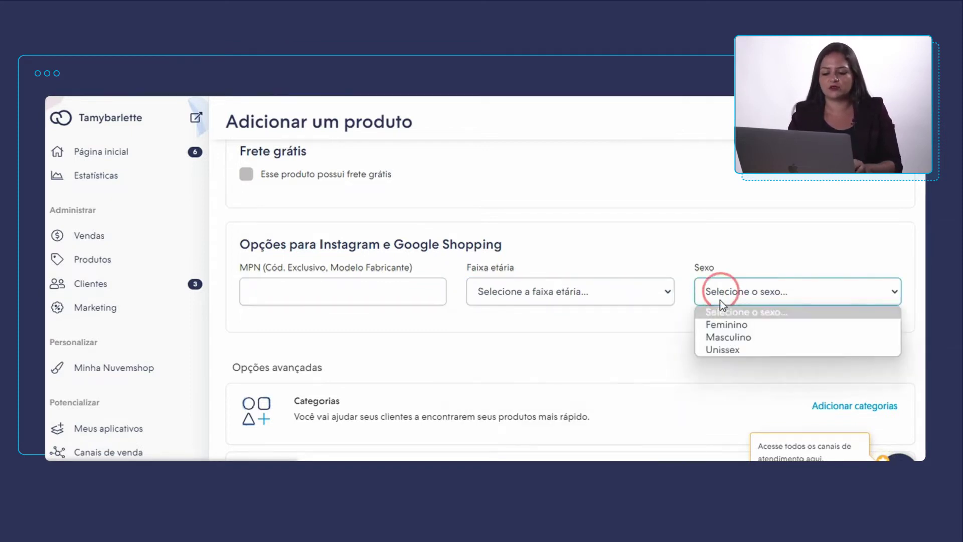
# Assign the suggested category Mulher to the product.
pyautogui.scroll(-3, 795, 272)
pyautogui.click(824, 274)
pyautogui.click(450, 226)
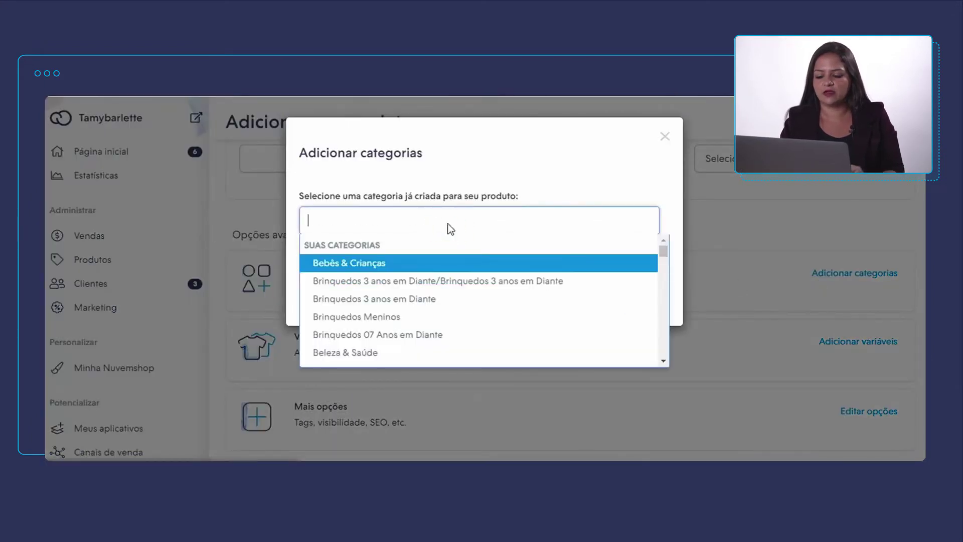
pyautogui.scroll(-5, 453, 295)
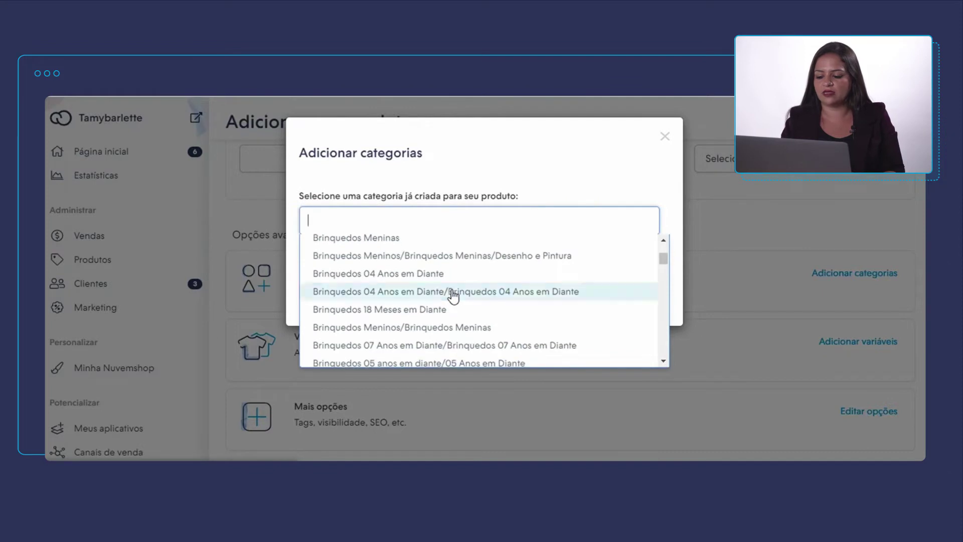
pyautogui.scroll(-10, 453, 295)
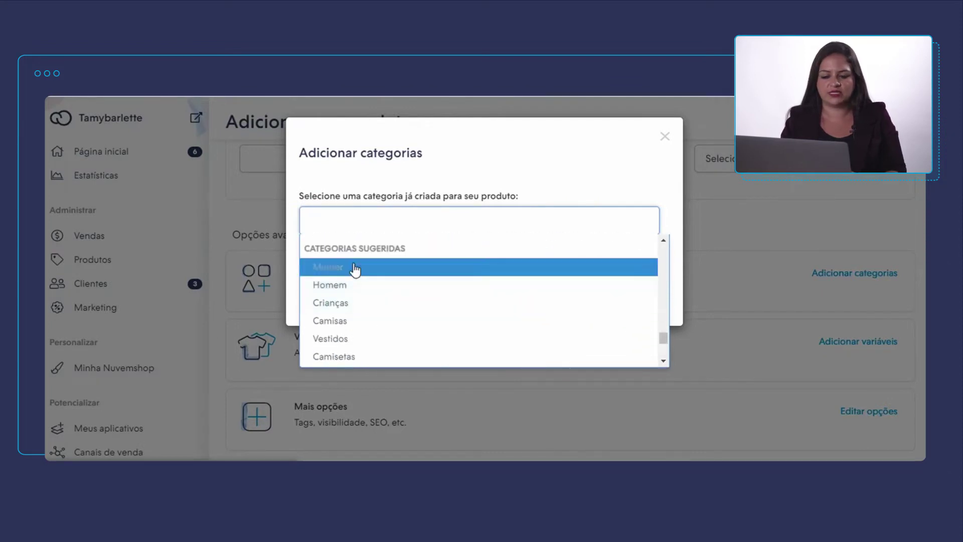
pyautogui.click(353, 269)
pyautogui.click(354, 249)
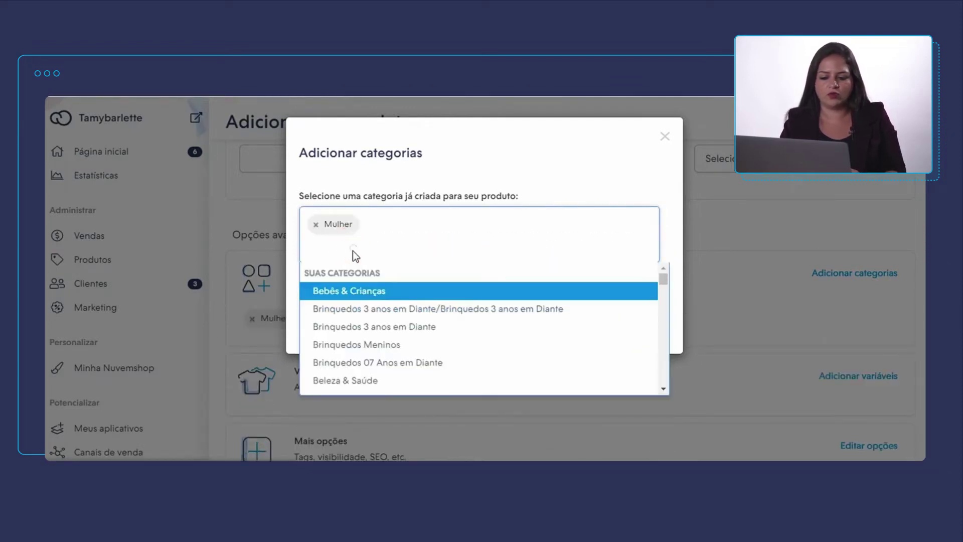
pyautogui.click(412, 204)
pyautogui.click(646, 328)
# Add the color variations Preto, Cinza and Marrom to the product.
pyautogui.scroll(-3, 801, 282)
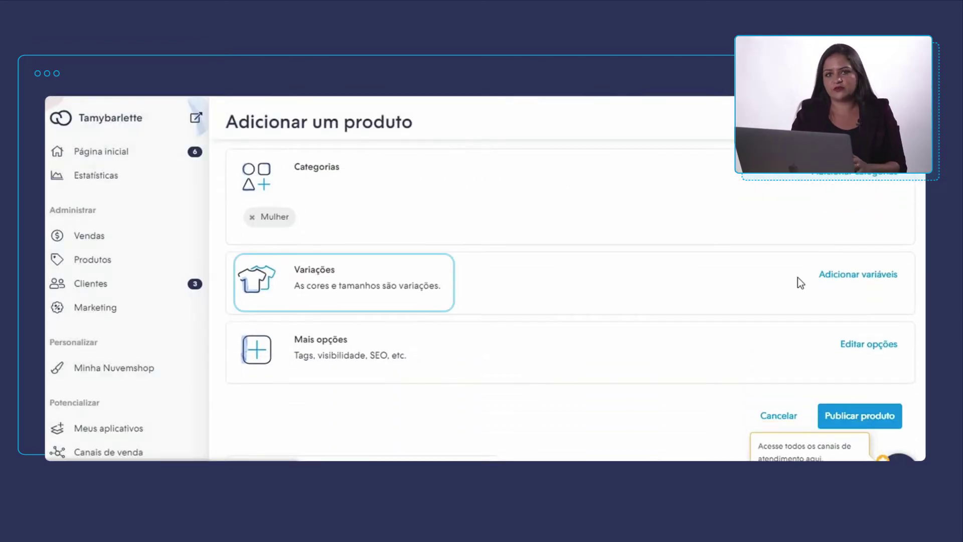
pyautogui.click(861, 274)
pyautogui.scroll(-1, 391, 269)
pyautogui.click(377, 210)
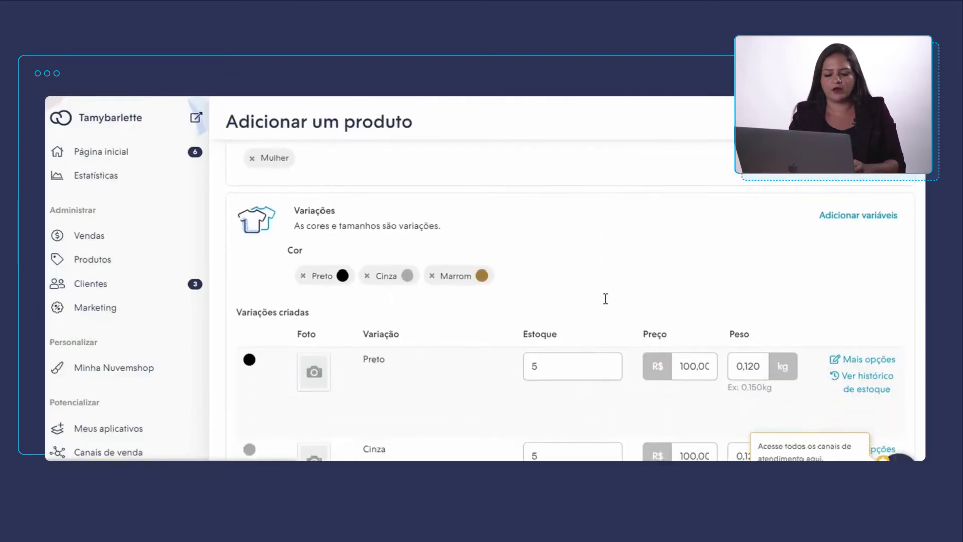
# View the images that can be assigned to the Preto variation without choosing one.
pyautogui.scroll(-3, 604, 296)
pyautogui.click(318, 230)
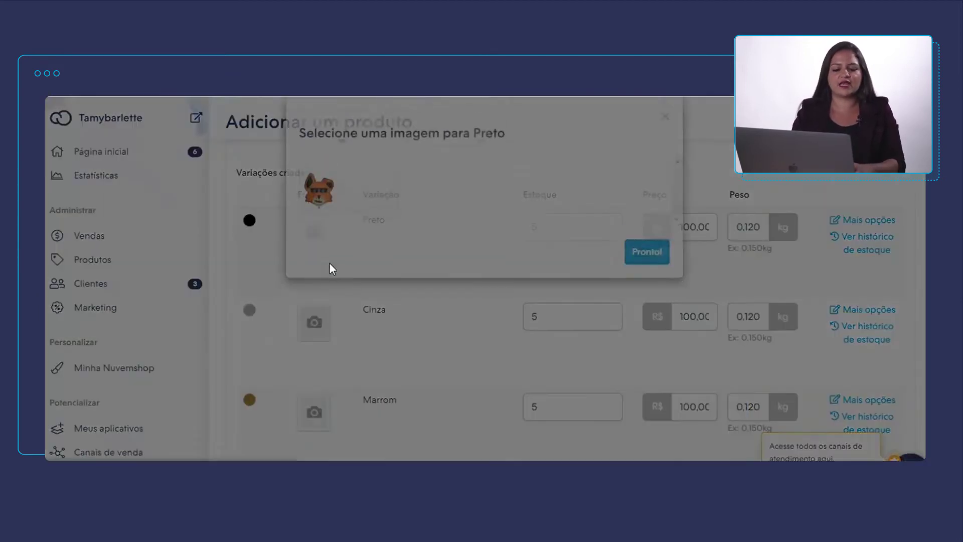
pyautogui.click(664, 135)
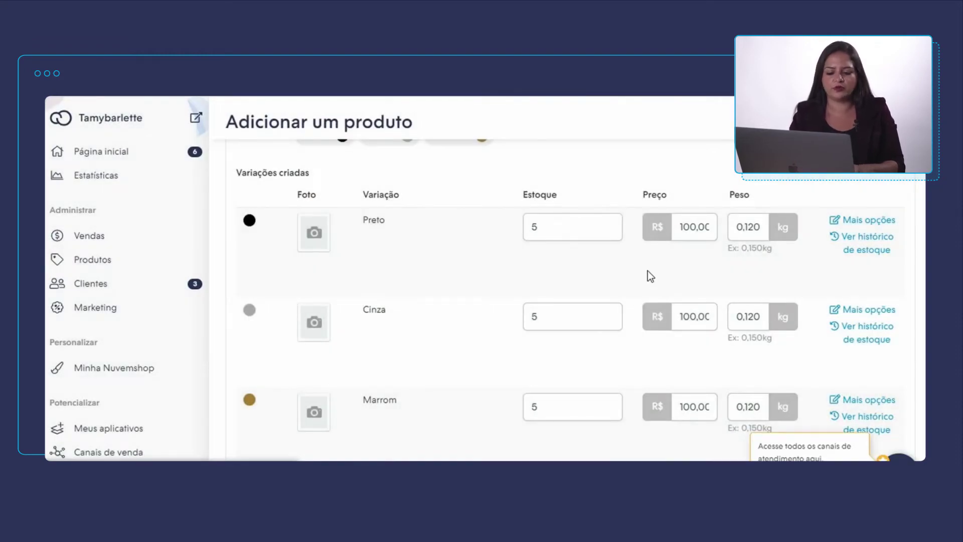
# Set the variation stock to 2 for Cinza and 5 for Marrom, keeping 5 for Preto.
pyautogui.click(585, 234)
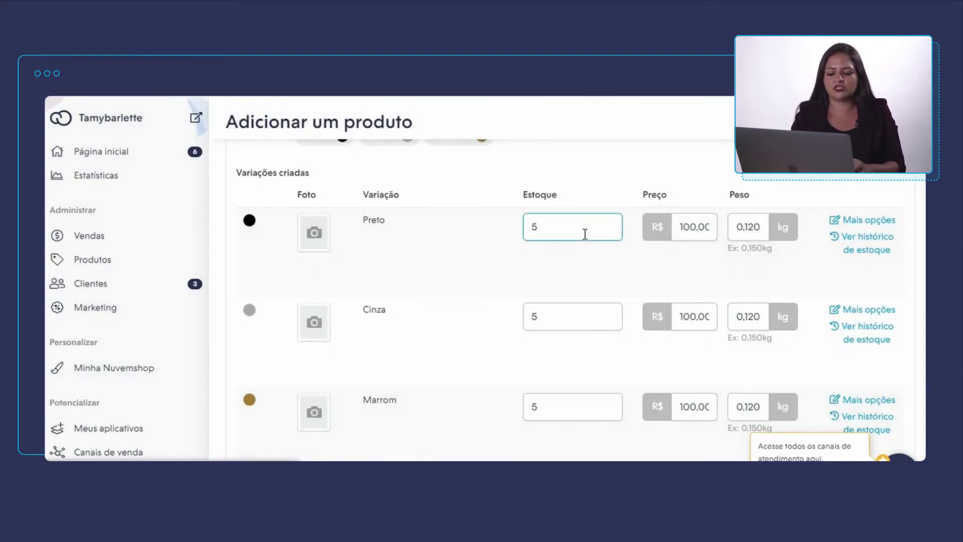
pyautogui.moveTo(550, 227); pyautogui.dragTo(521, 231)
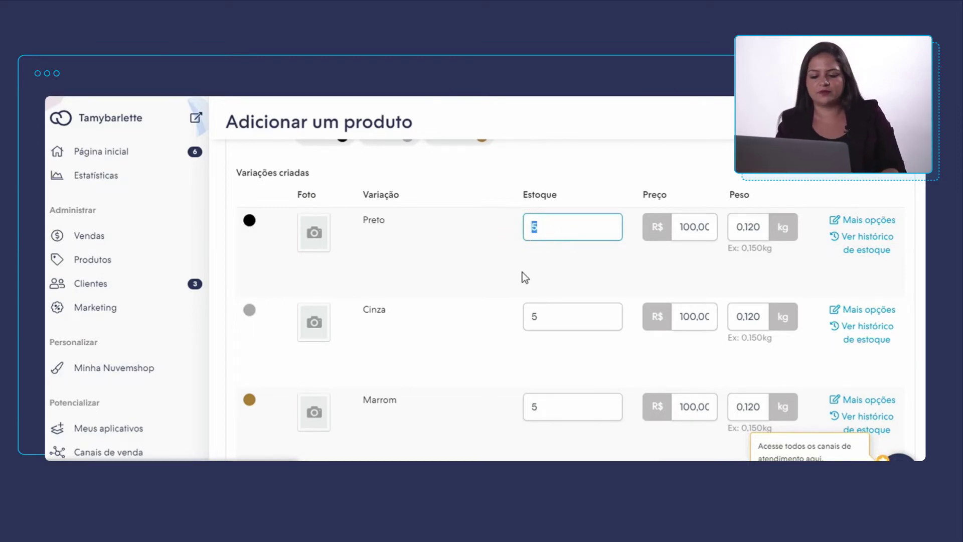
pyautogui.moveTo(562, 315); pyautogui.dragTo(515, 315)
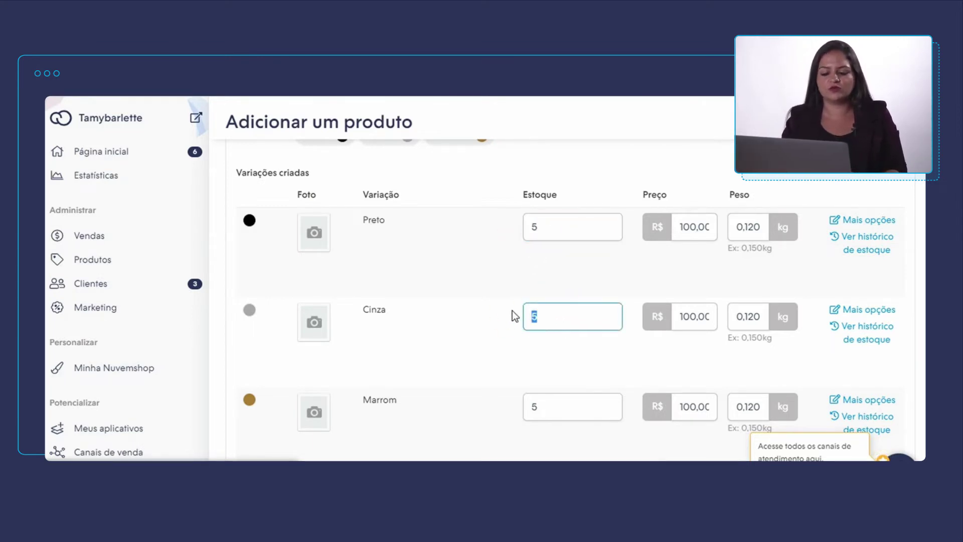
pyautogui.write('2')
pyautogui.moveTo(570, 401); pyautogui.dragTo(496, 398)
pyautogui.write('5')
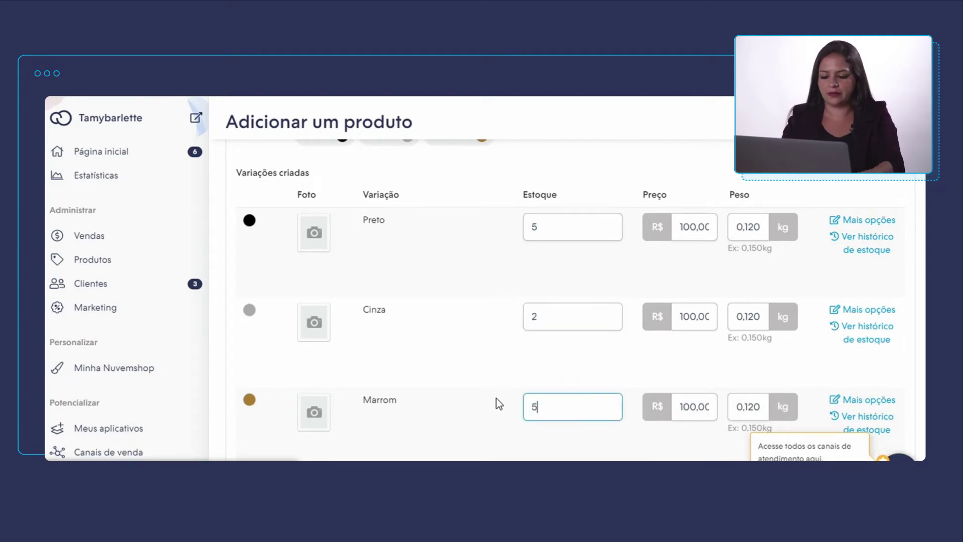
# Open the product's additional options and keep its visibility set to Exibir este produto na minha loja.
pyautogui.scroll(-5, 773, 311)
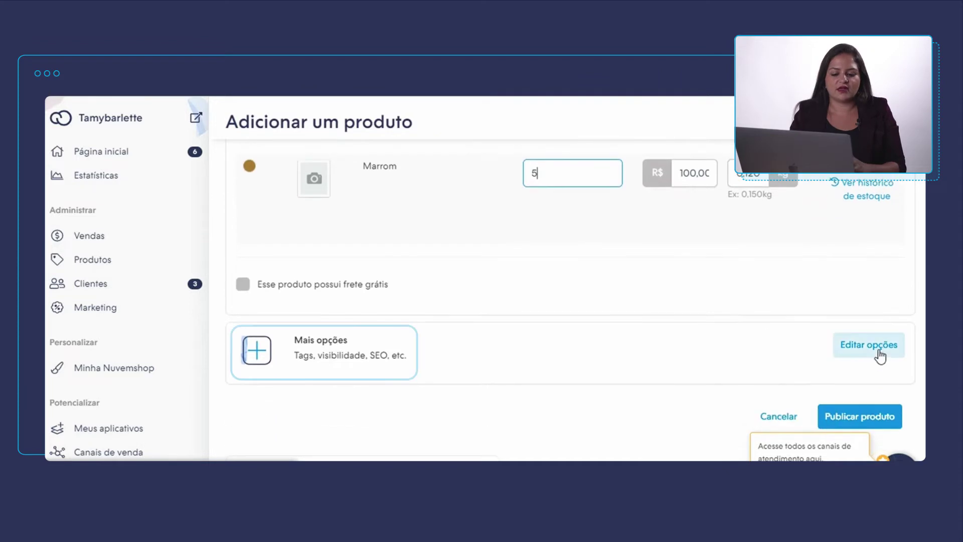
pyautogui.click(880, 356)
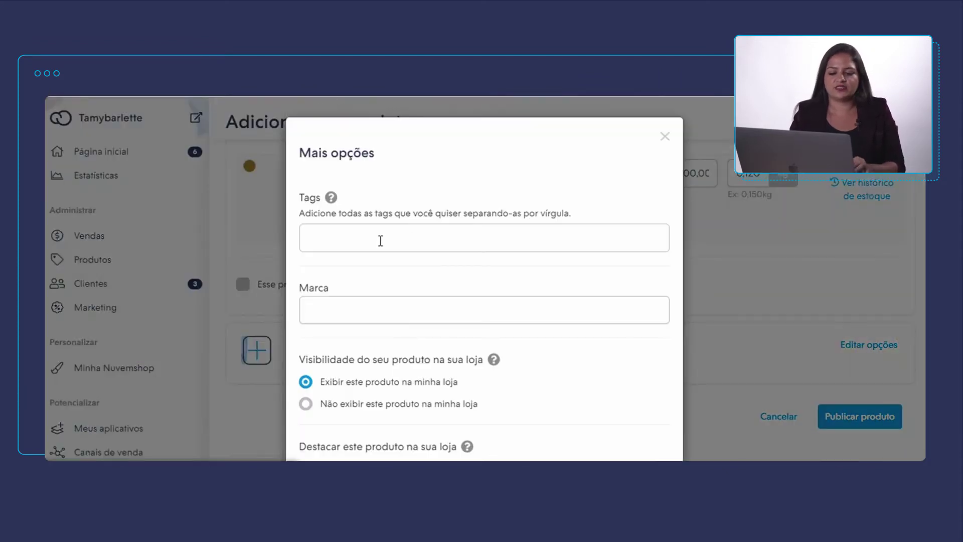
pyautogui.click(316, 309)
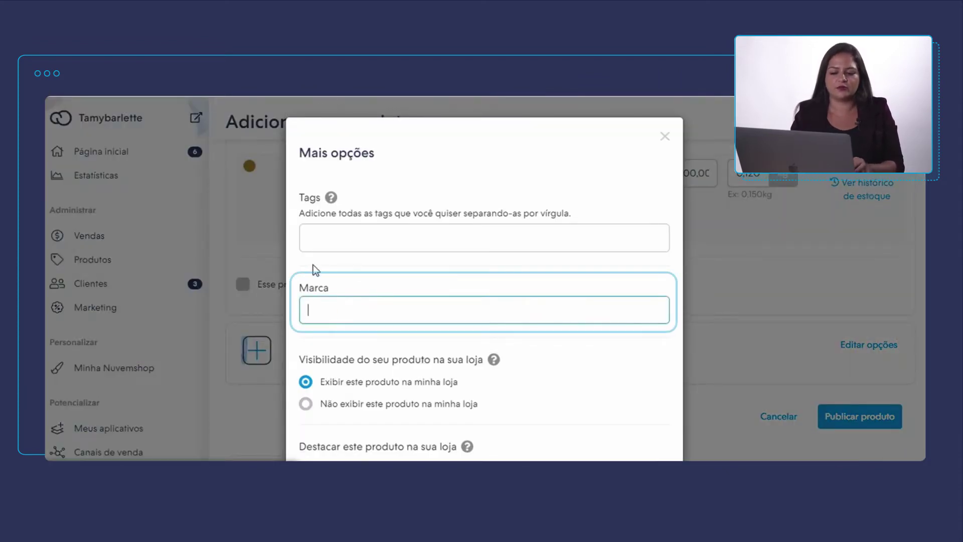
pyautogui.scroll(-1, 342, 324)
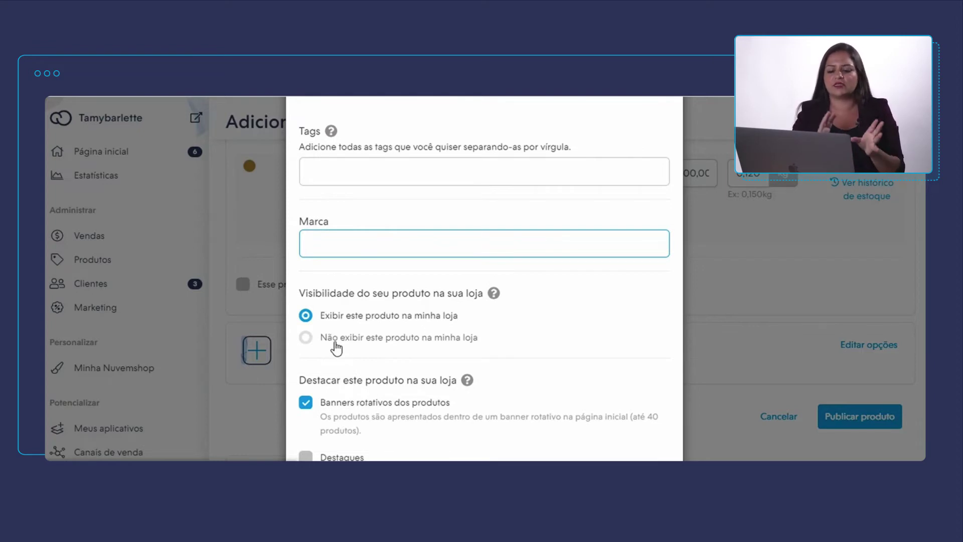
pyautogui.click(343, 335)
pyautogui.click(384, 316)
# Try highlighting the product under Destaques and Mobile - Home Principal.
pyautogui.scroll(-5, 422, 325)
pyautogui.scroll(-2, 415, 318)
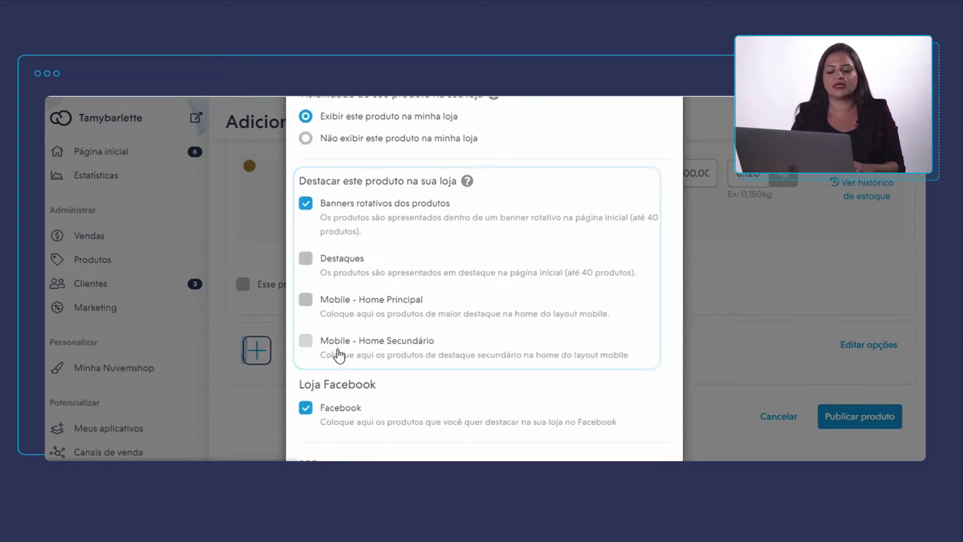
pyautogui.click(304, 270)
pyautogui.click(305, 299)
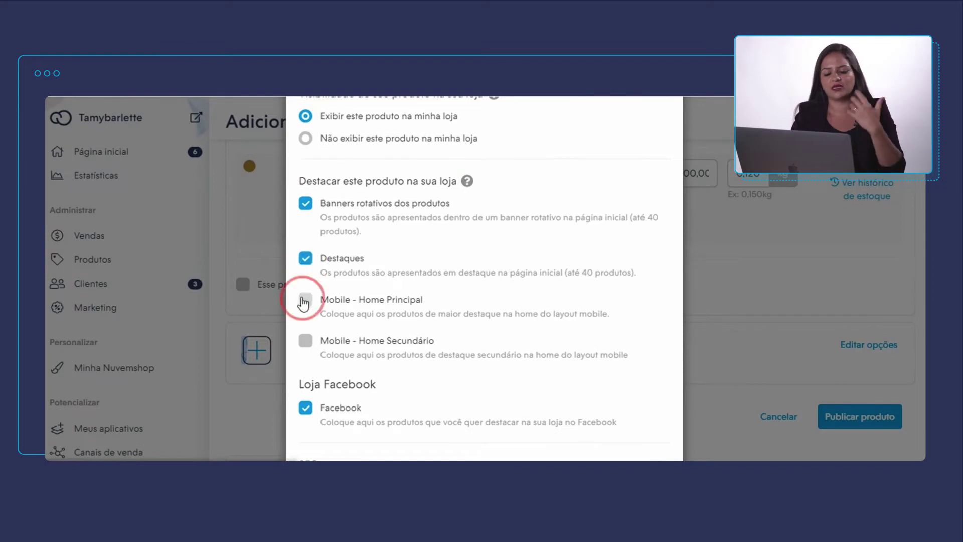
pyautogui.click(310, 298)
pyautogui.click(306, 258)
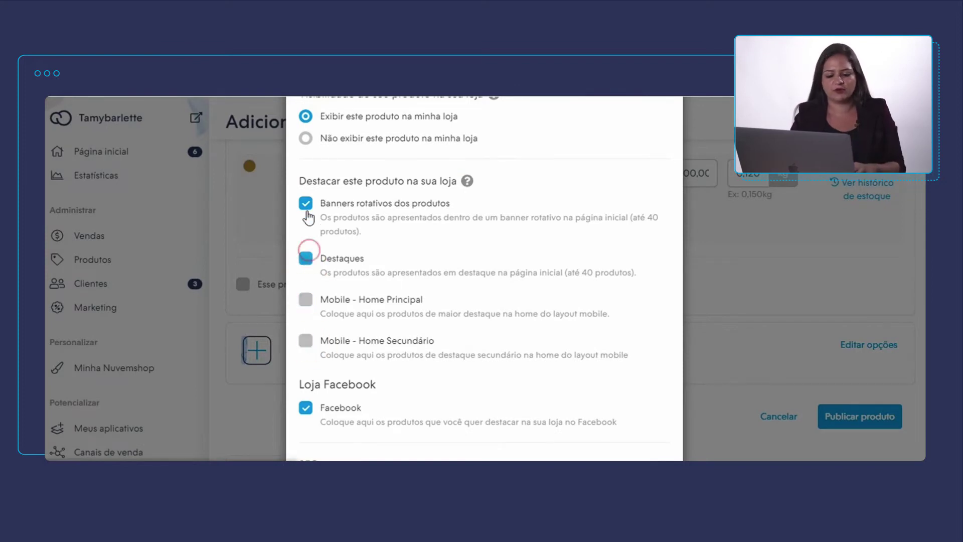
# Review the product's Facebook and SEO options and finish registering it, returning to the product list.
pyautogui.scroll(-1, 515, 327)
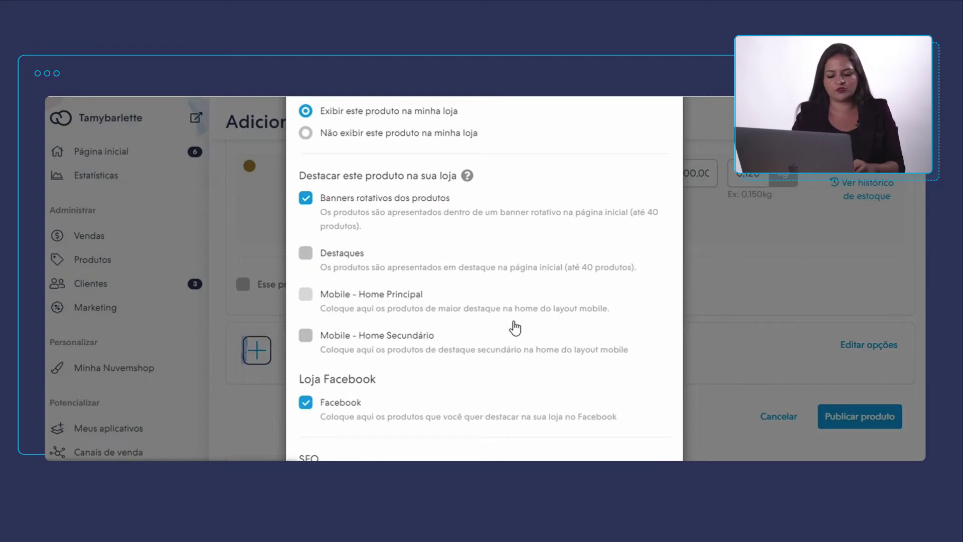
pyautogui.scroll(-7, 515, 327)
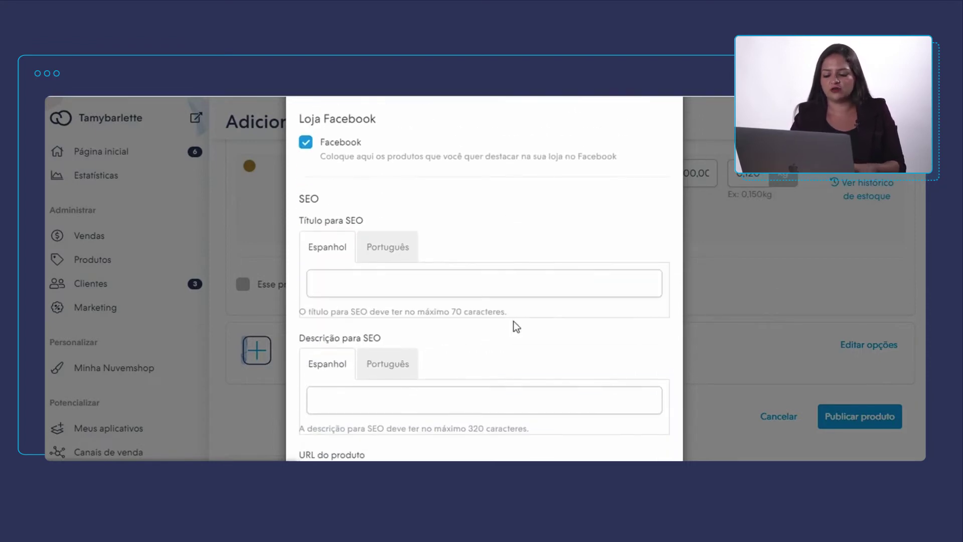
pyautogui.click(377, 182)
pyautogui.click(354, 222)
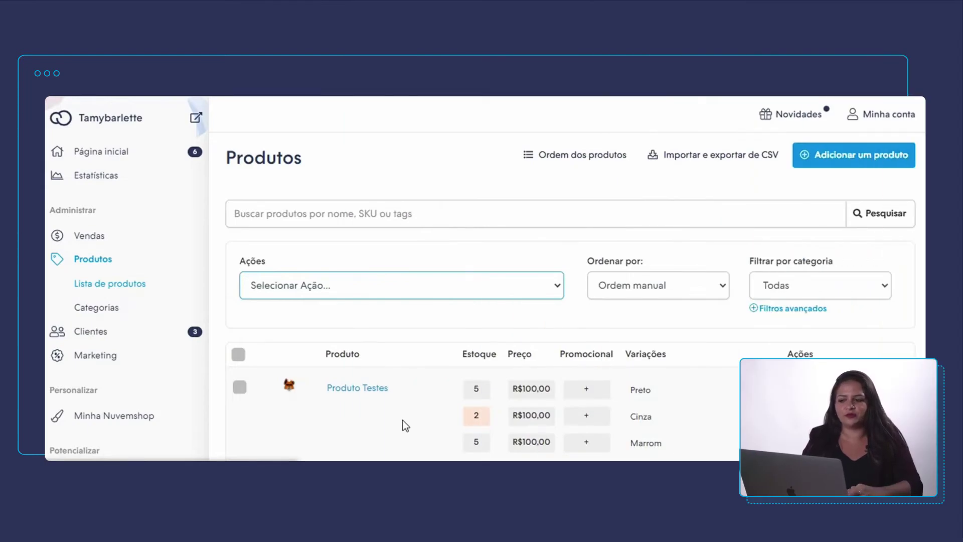
# Export the product list as a CSV for Windows with the descriptions included.
pyautogui.click(721, 165)
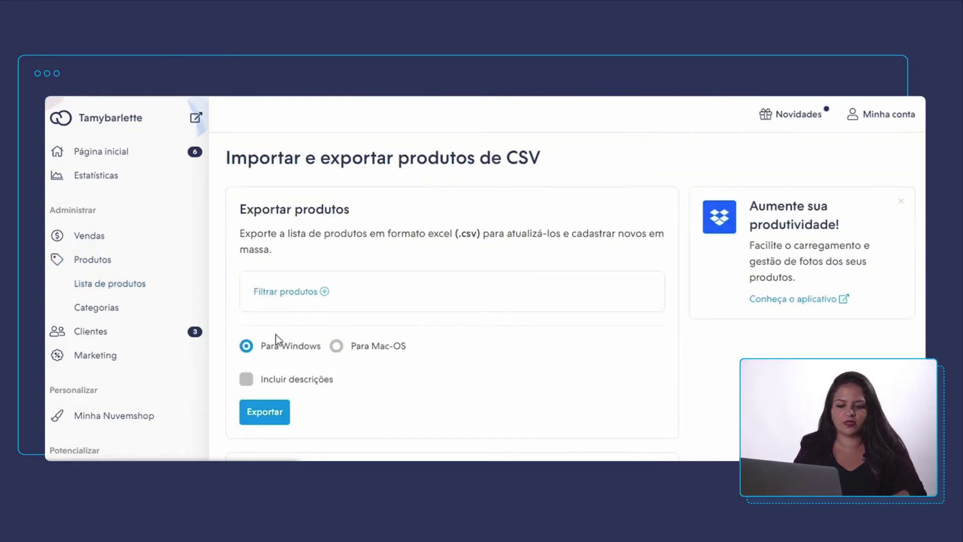
pyautogui.scroll(-1, 291, 200)
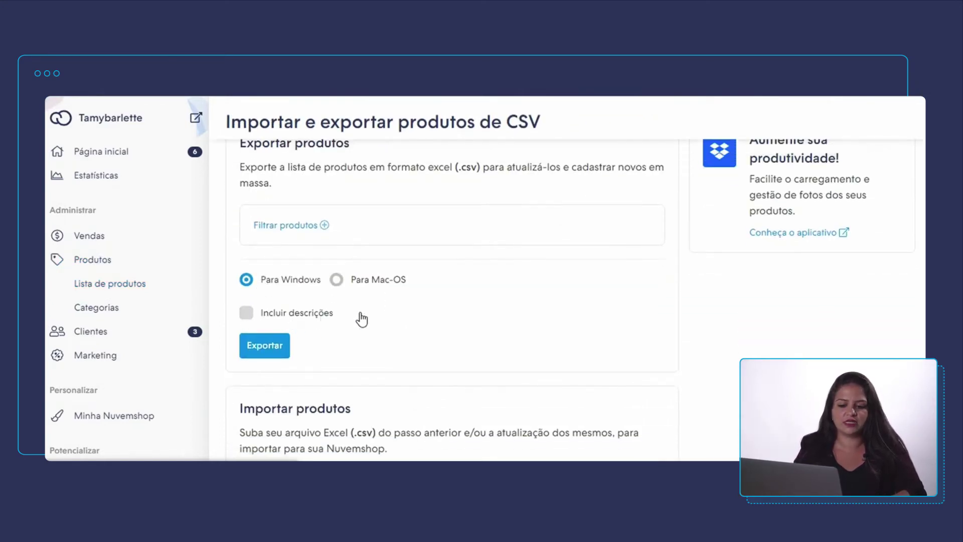
pyautogui.moveTo(361, 318); pyautogui.dragTo(253, 316)
pyautogui.click(255, 316)
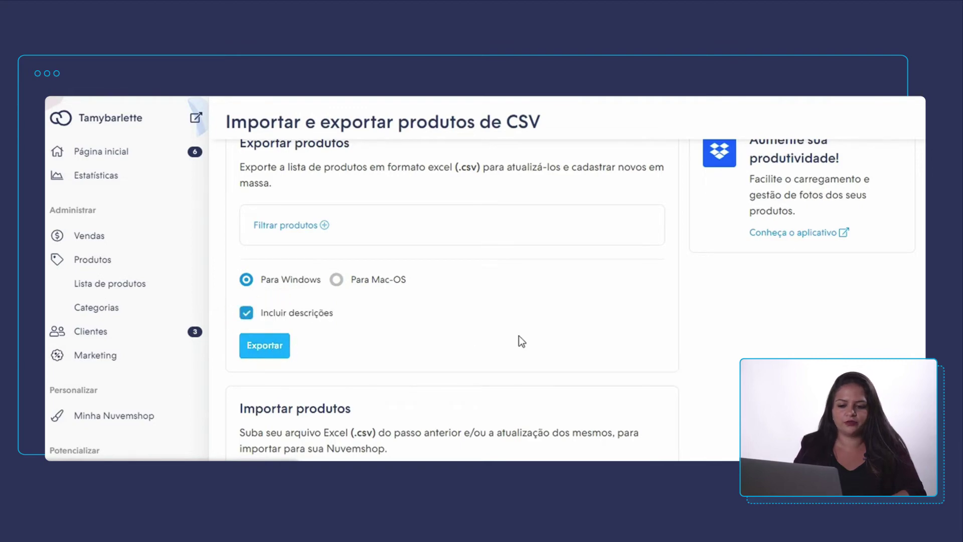
pyautogui.click(264, 345)
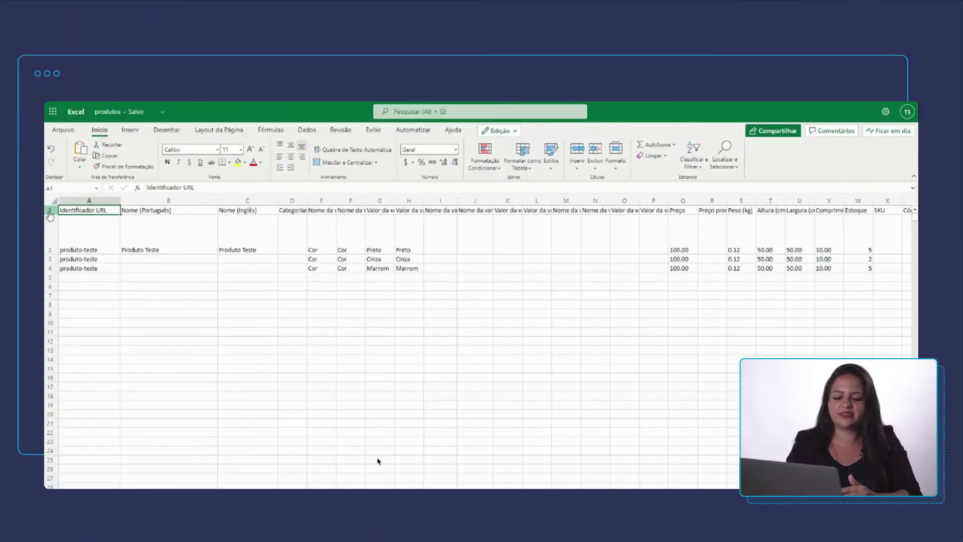
# Examine the header row, the main product row and the variation rows of the exported produtos spreadsheet in Excel.
pyautogui.click(50, 211)
pyautogui.moveTo(104, 241); pyautogui.dragTo(394, 239)
pyautogui.click(259, 333)
pyautogui.moveTo(115, 263); pyautogui.dragTo(408, 267)
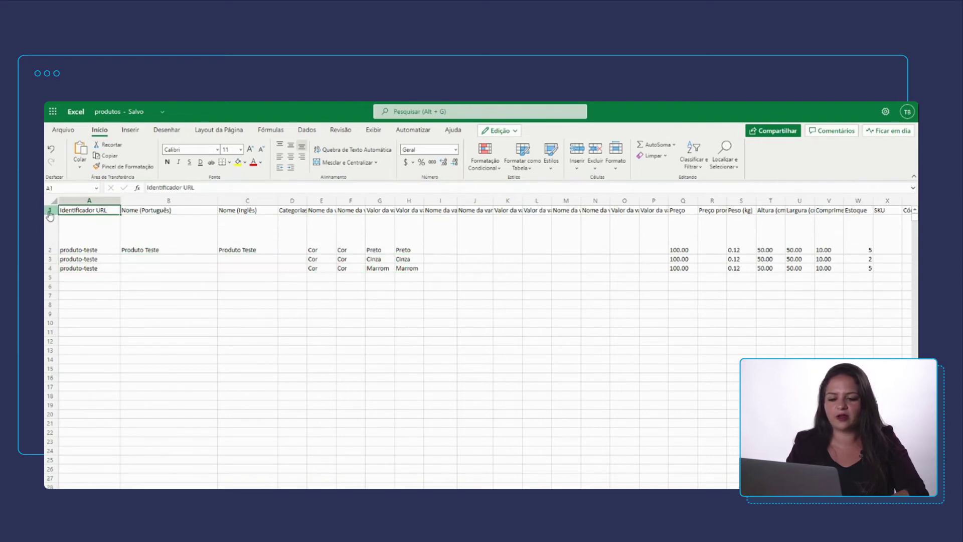
pyautogui.click(50, 209)
pyautogui.moveTo(108, 241); pyautogui.dragTo(393, 238)
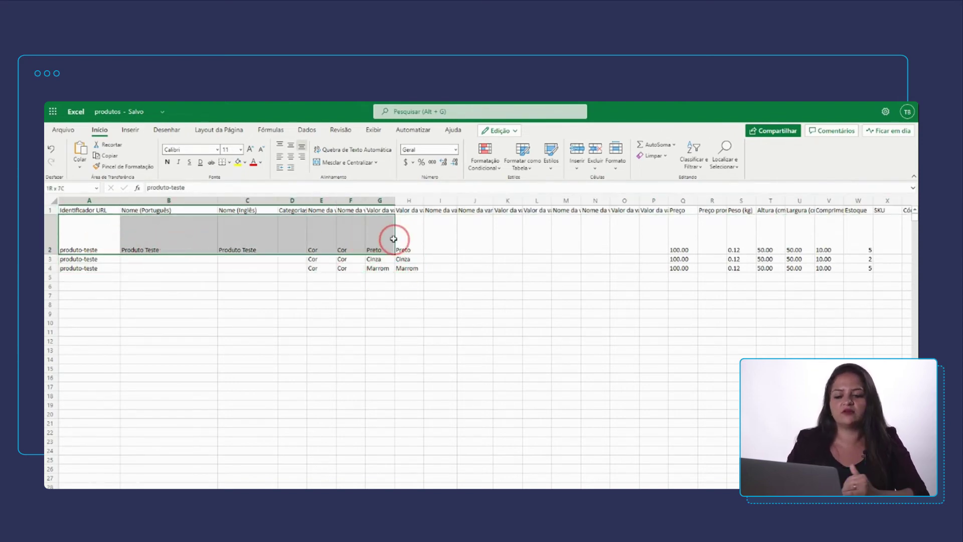
pyautogui.click(263, 335)
pyautogui.moveTo(89, 260); pyautogui.dragTo(407, 269)
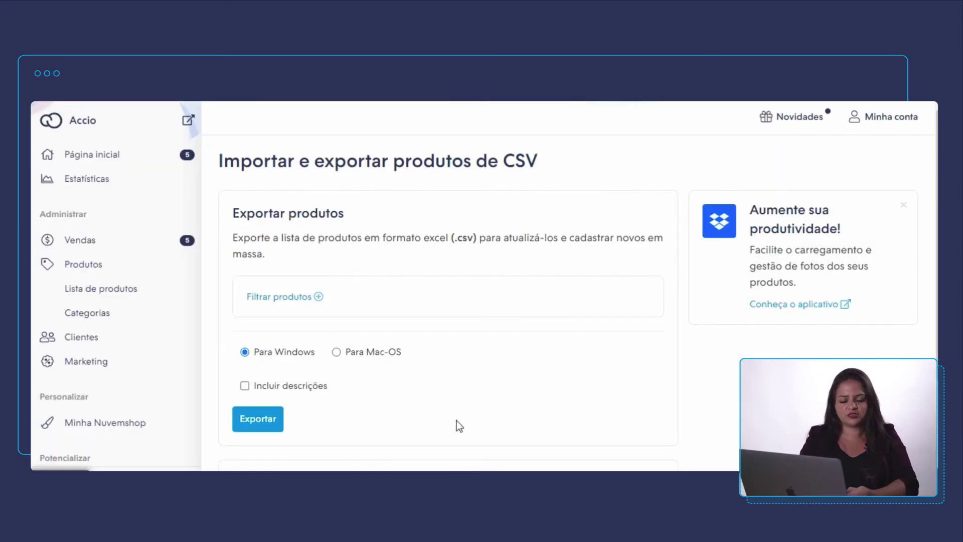
# Import the file produtos (1).csv from Downloads into the store without updating existing products.
pyautogui.scroll(-4, 301, 401)
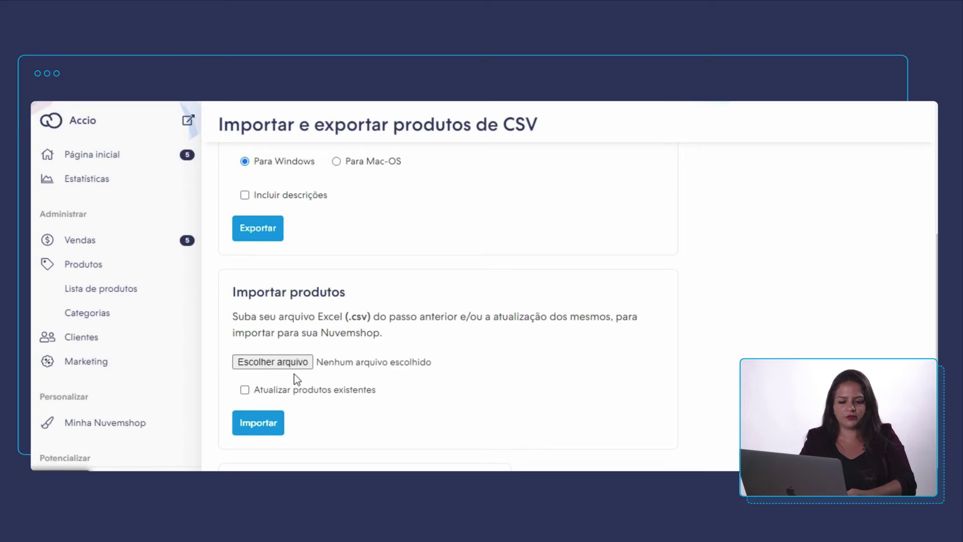
pyautogui.click(296, 365)
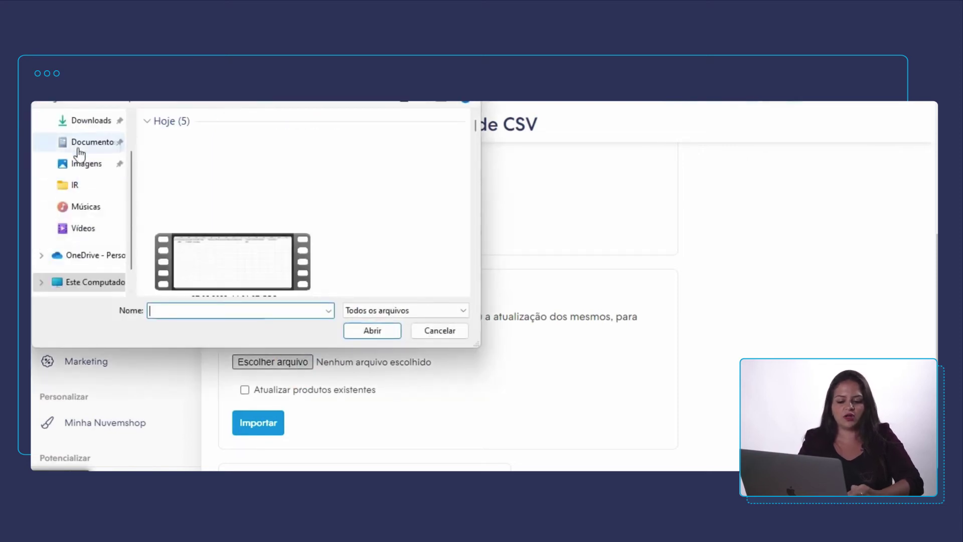
pyautogui.click(83, 122)
pyautogui.scroll(-5, 270, 233)
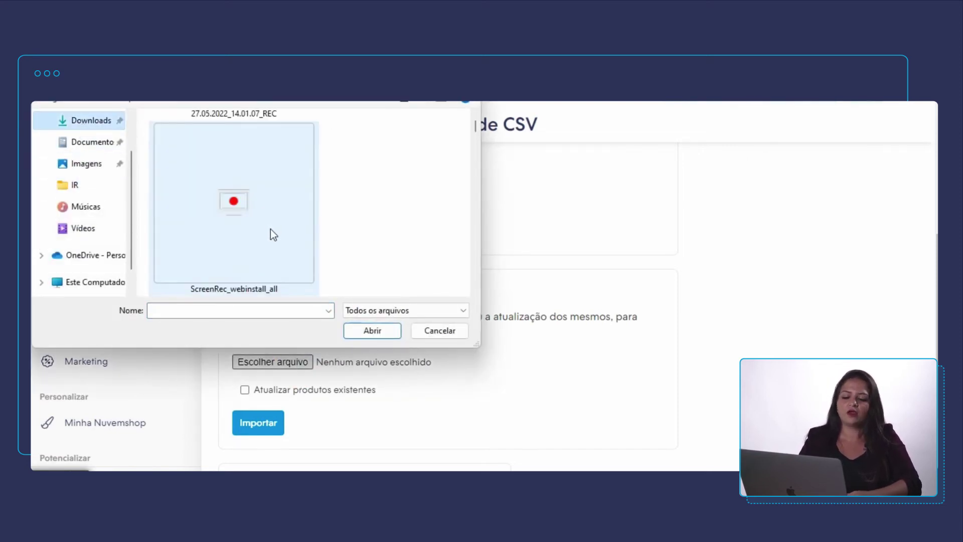
pyautogui.doubleClick(273, 236)
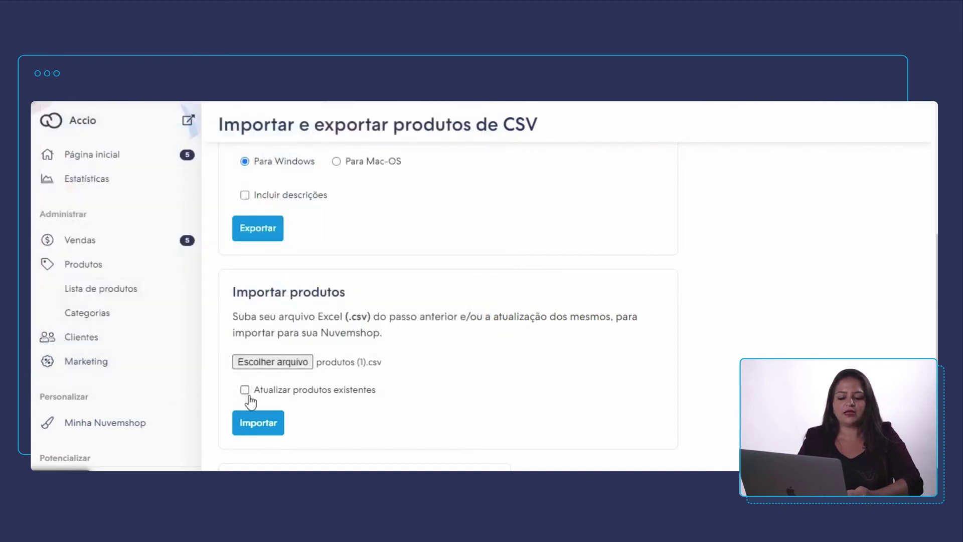
pyautogui.click(256, 425)
pyautogui.moveTo(470, 208); pyautogui.dragTo(311, 208)
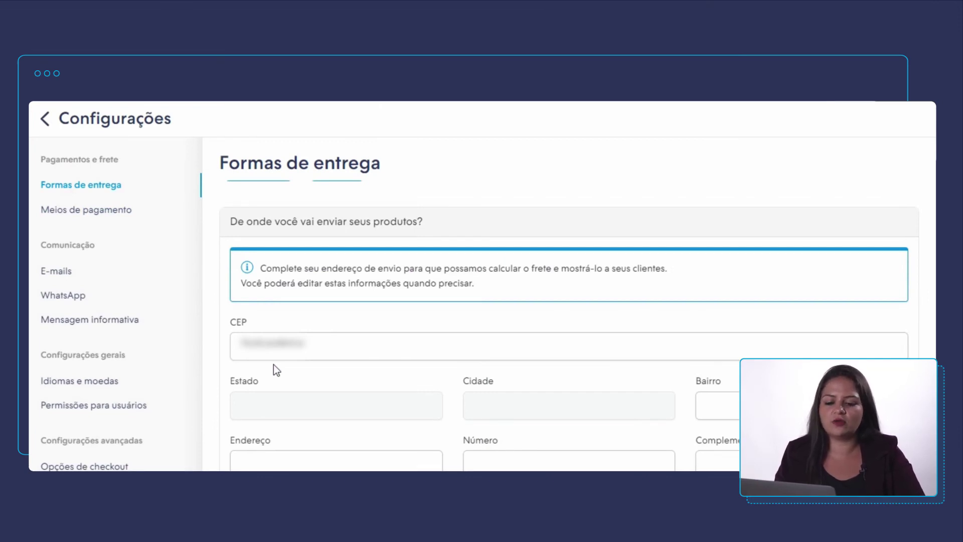
# Fill in the postal code and street number of the shipping origin address and save it.
pyautogui.scroll(-1, 273, 364)
pyautogui.moveTo(287, 339); pyautogui.dragTo(218, 333)
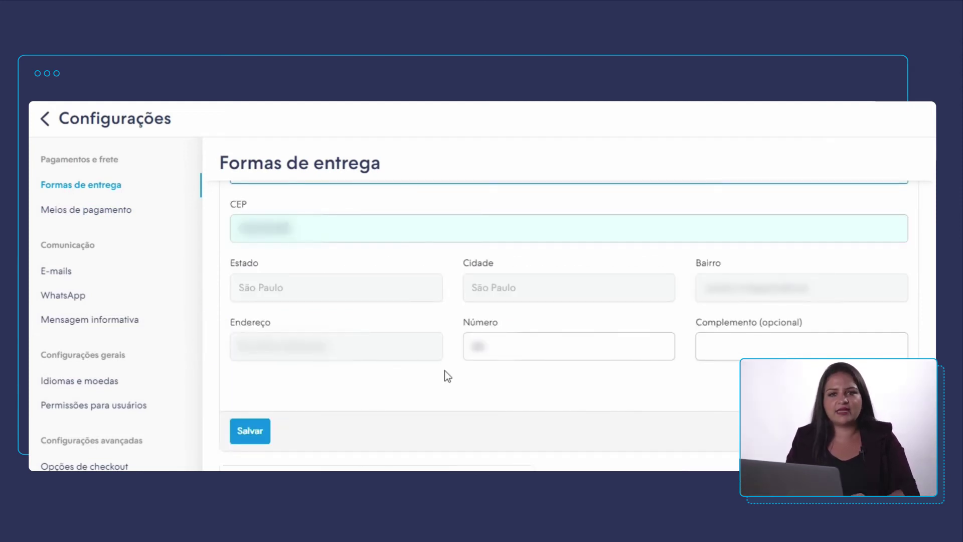
pyautogui.click(251, 431)
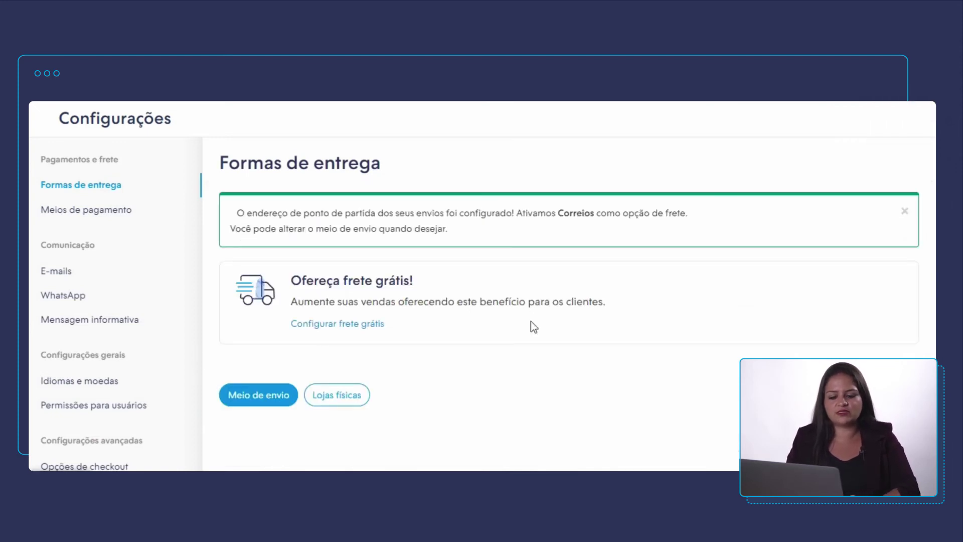
# Examine the active delivery options for Brazil and the payment methods offered to the store.
pyautogui.scroll(-5, 531, 321)
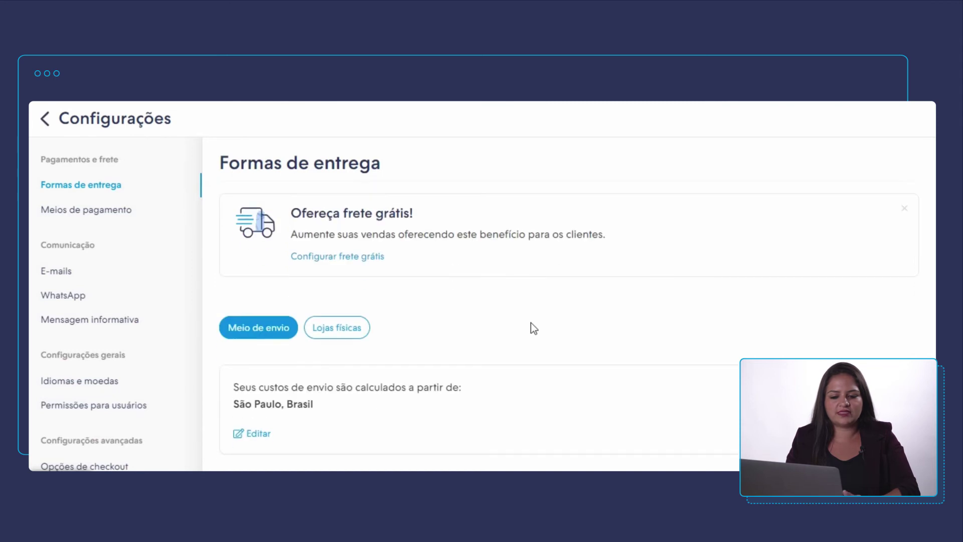
pyautogui.scroll(-7, 455, 340)
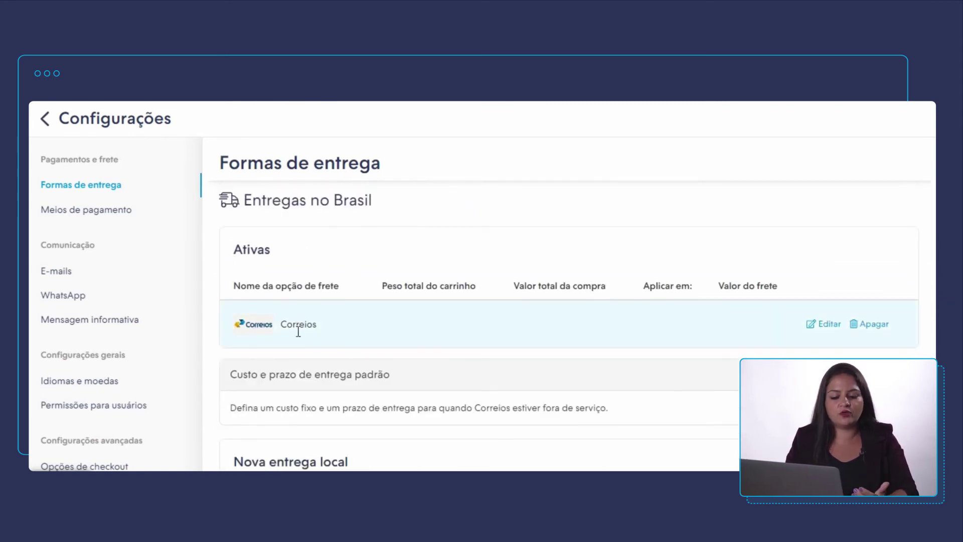
pyautogui.scroll(-4, 303, 376)
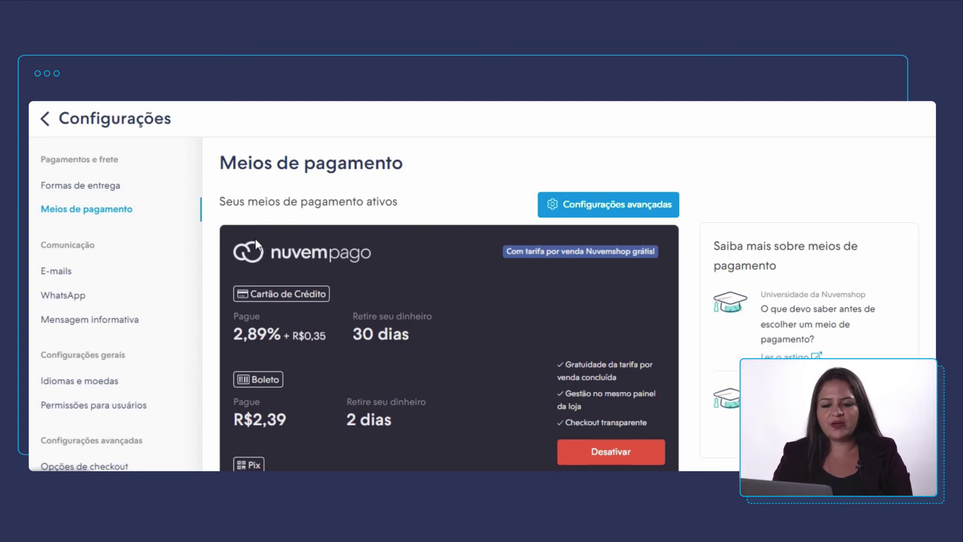
pyautogui.scroll(-5, 262, 258)
pyautogui.scroll(-3, 402, 371)
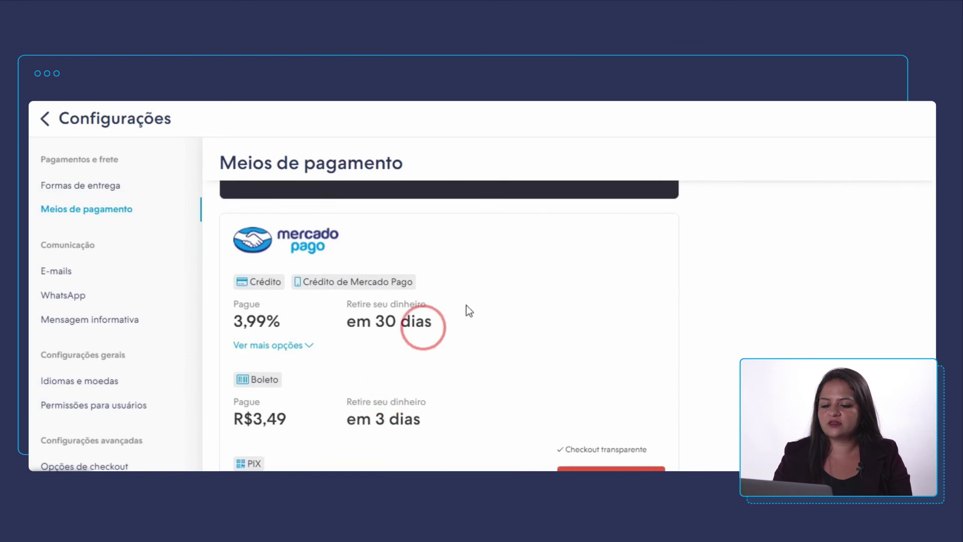
pyautogui.scroll(-6, 581, 350)
pyautogui.scroll(-15, 584, 359)
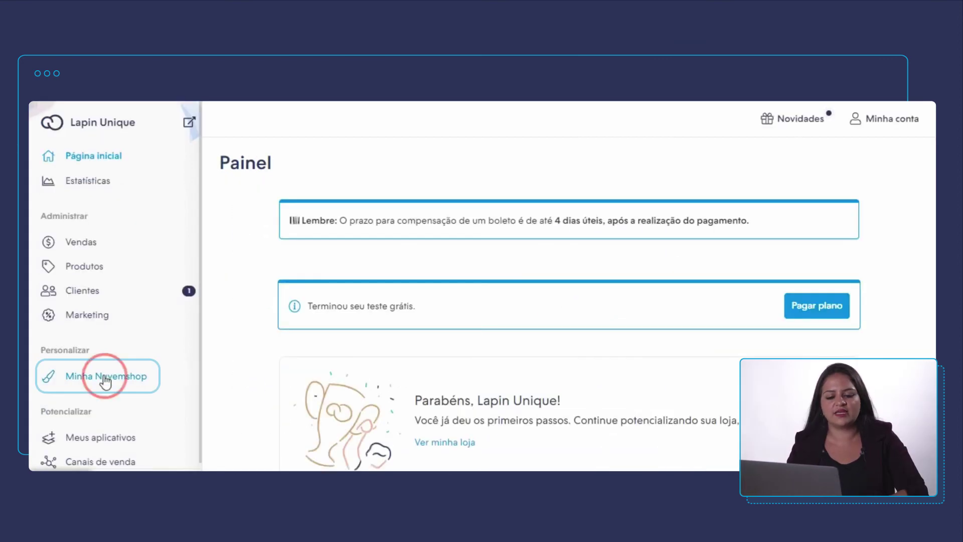
# Open the store's layout settings and choose to test another layout.
pyautogui.click(105, 381)
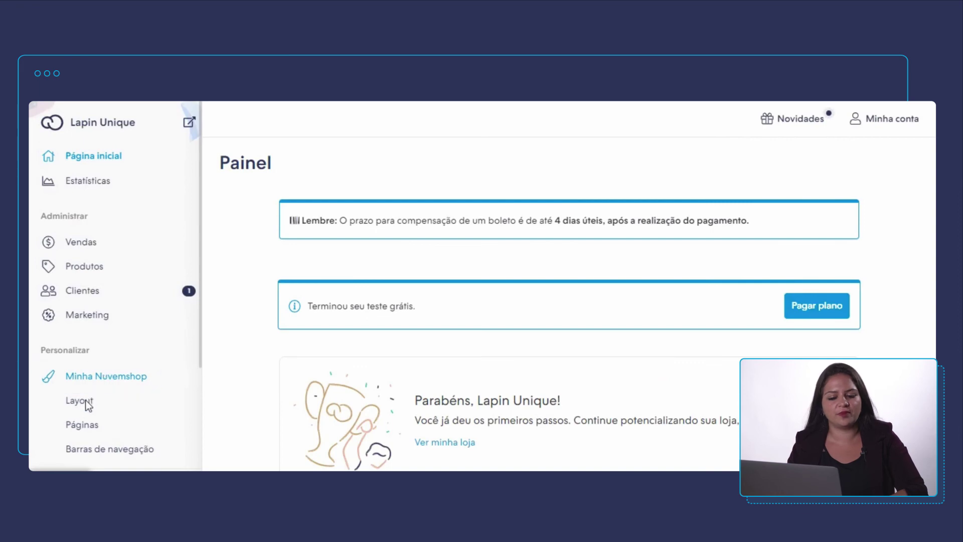
pyautogui.click(85, 400)
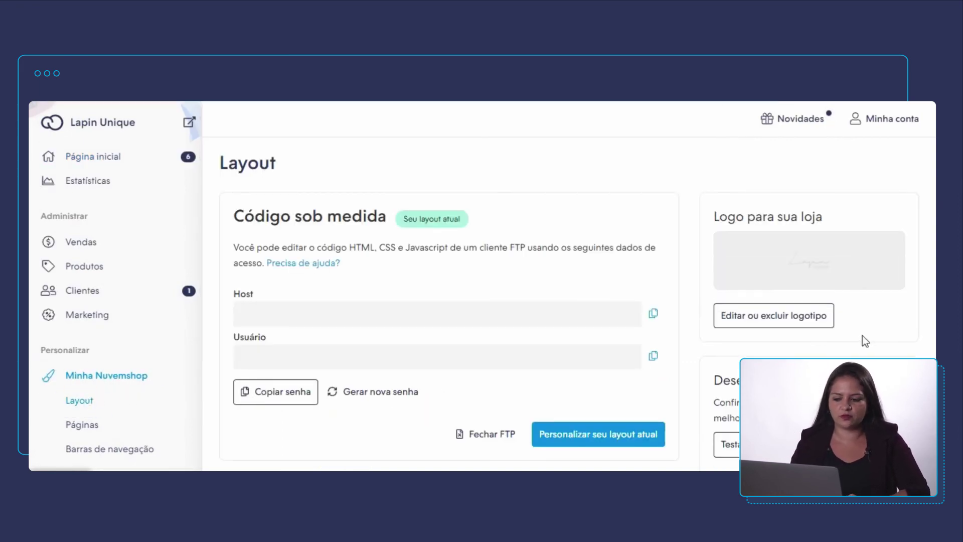
pyautogui.scroll(-3, 858, 337)
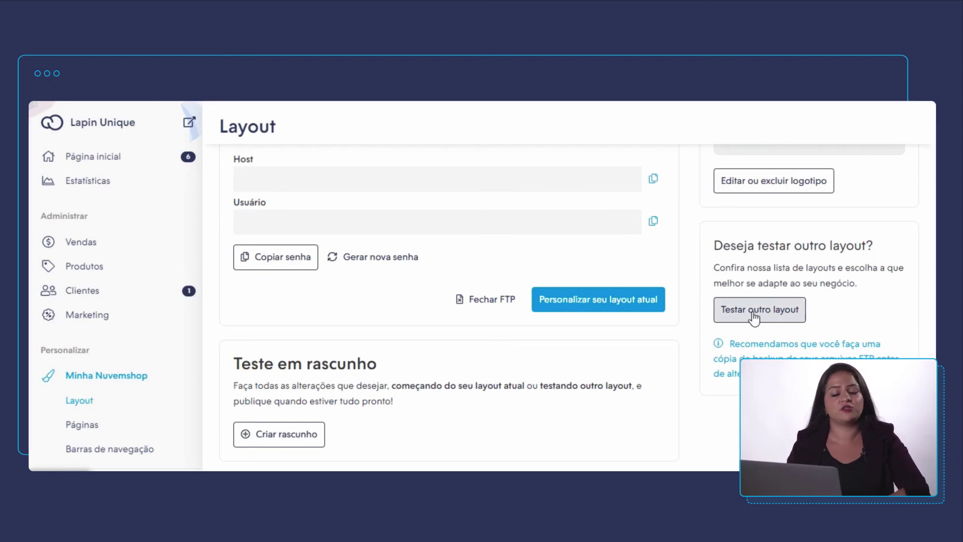
pyautogui.click(729, 316)
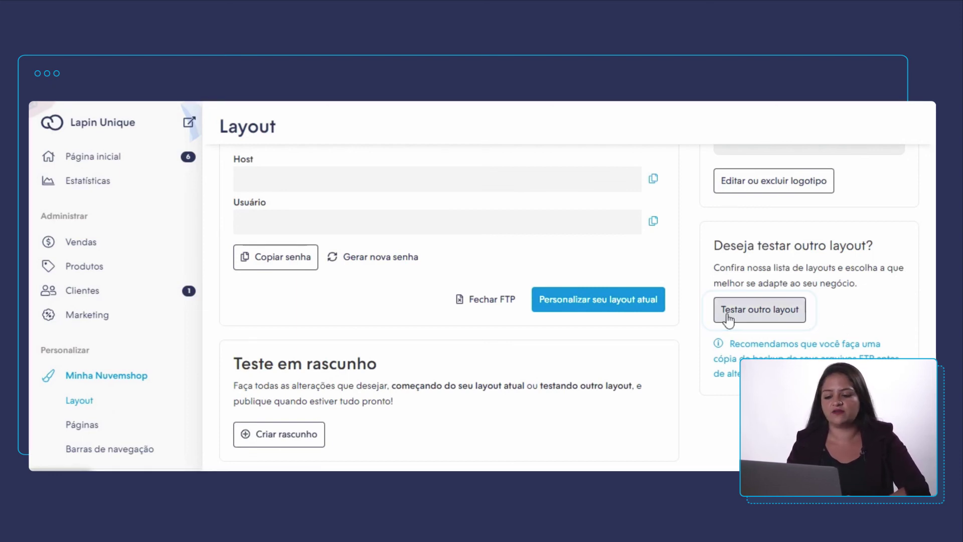